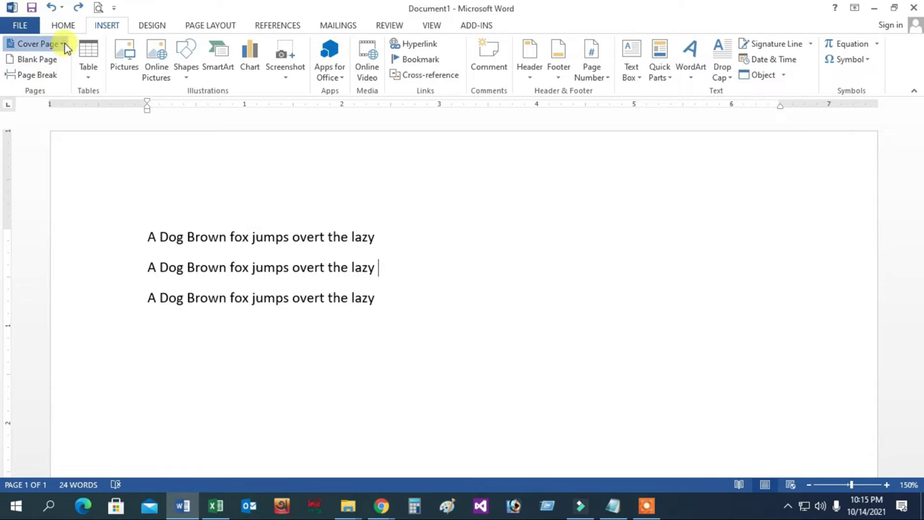
- Insert the built-in Whisp design from the bottom of the Cover Page gallery
{"action": "left_click", "coordinate": [64, 43]}
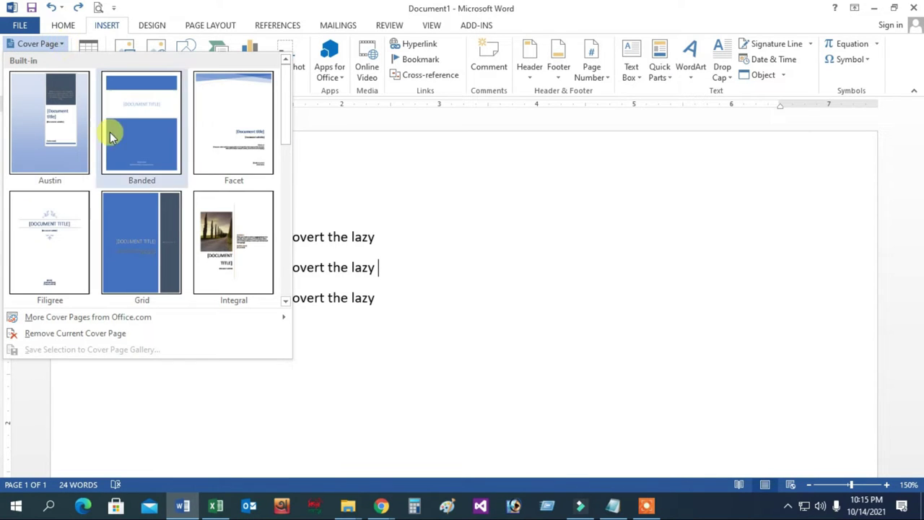
{"action": "scroll", "coordinate": [158, 197], "scroll_direction": "down", "scroll_amount": 4}
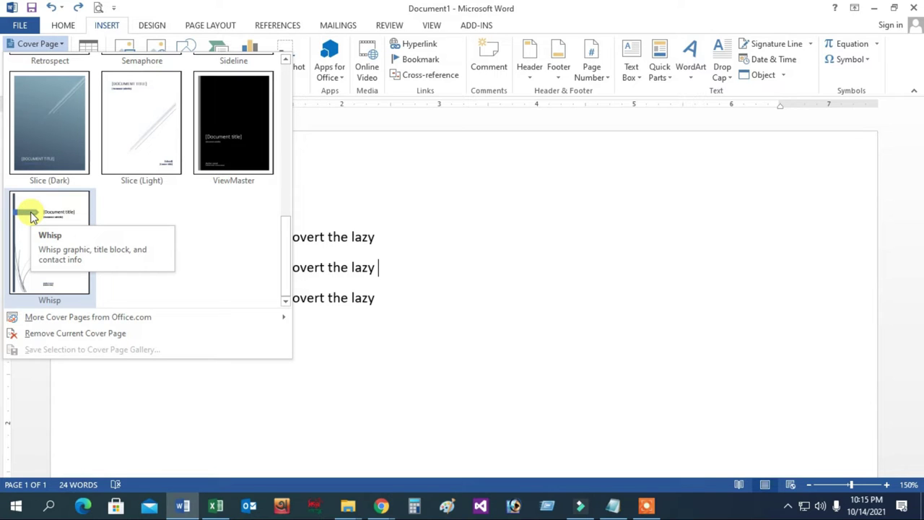
{"action": "left_click", "coordinate": [44, 247]}
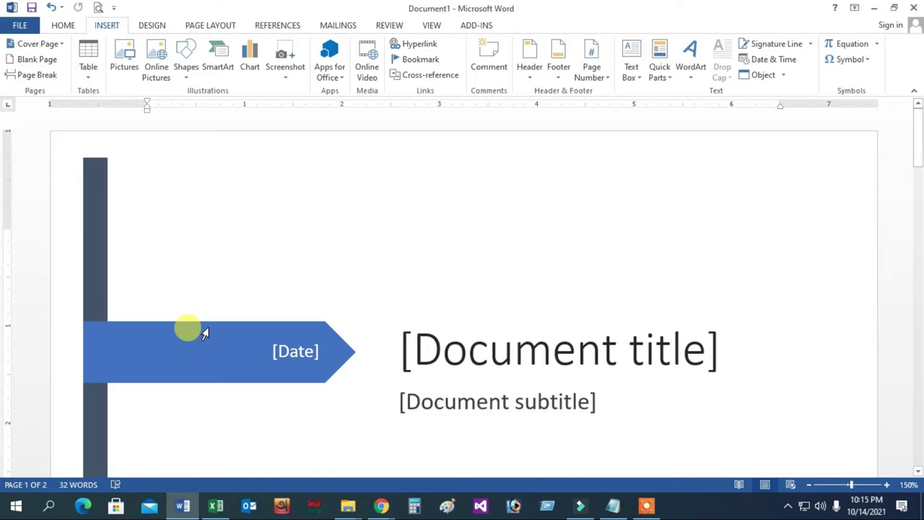
{"action": "scroll", "coordinate": [206, 325], "scroll_direction": "down", "scroll_amount": 8}
{"action": "scroll", "coordinate": [206, 325], "scroll_direction": "down", "scroll_amount": 4}
{"action": "scroll", "coordinate": [206, 325], "scroll_direction": "down", "scroll_amount": 4}
{"action": "scroll", "coordinate": [212, 324], "scroll_direction": "up", "scroll_amount": 4}
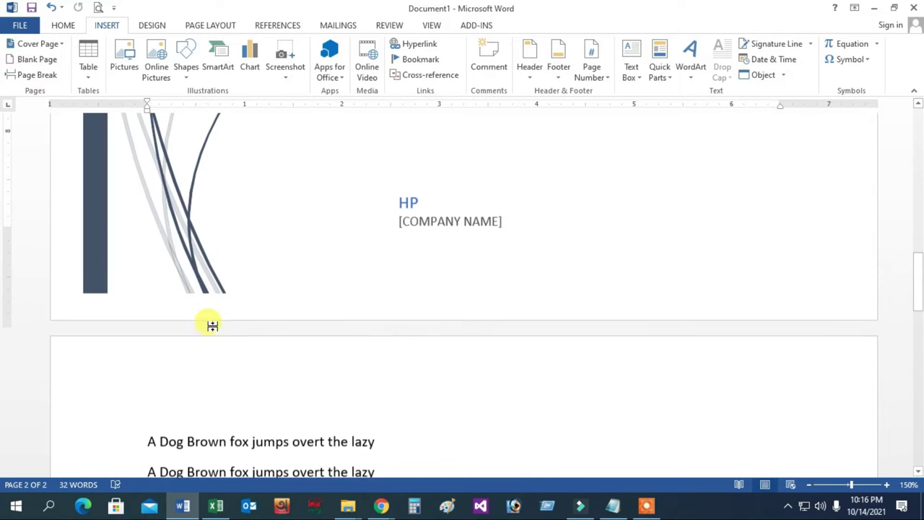
{"action": "scroll", "coordinate": [392, 294], "scroll_direction": "up", "scroll_amount": 5}
{"action": "scroll", "coordinate": [392, 295], "scroll_direction": "up", "scroll_amount": 5}
{"action": "scroll", "coordinate": [394, 295], "scroll_direction": "down", "scroll_amount": 7}
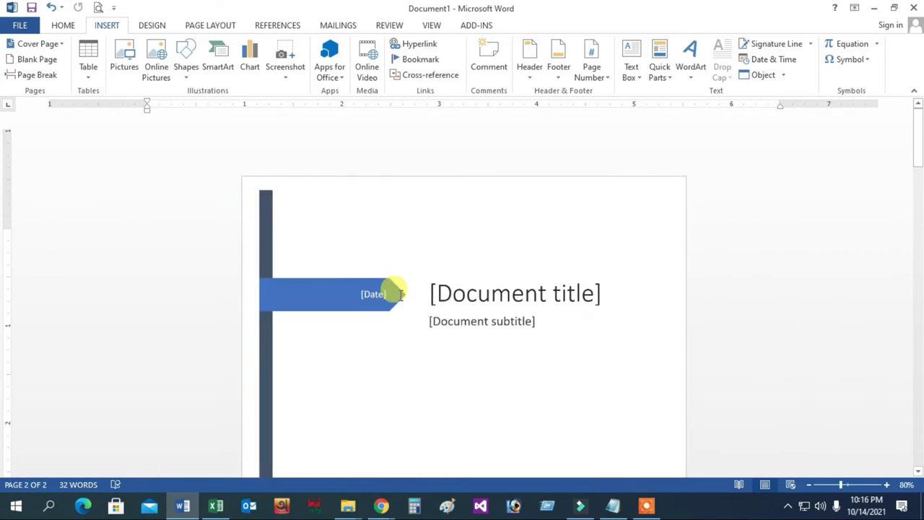
{"action": "scroll", "coordinate": [399, 294], "scroll_direction": "down", "scroll_amount": 5}
{"action": "scroll", "coordinate": [419, 330], "scroll_direction": "up", "scroll_amount": 2}
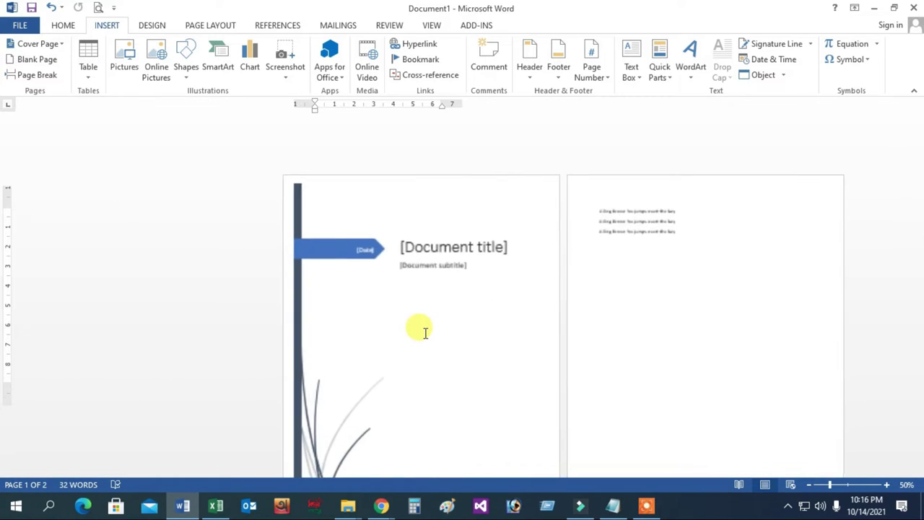
{"action": "scroll", "coordinate": [426, 332], "scroll_direction": "up", "scroll_amount": 1}
{"action": "scroll", "coordinate": [424, 331], "scroll_direction": "up", "scroll_amount": 1}
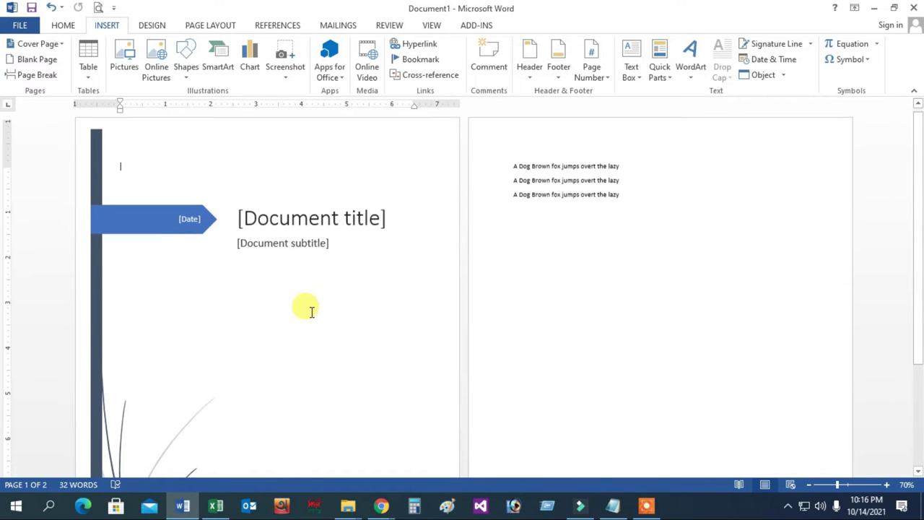
{"action": "scroll", "coordinate": [312, 312], "scroll_direction": "up", "scroll_amount": 5}
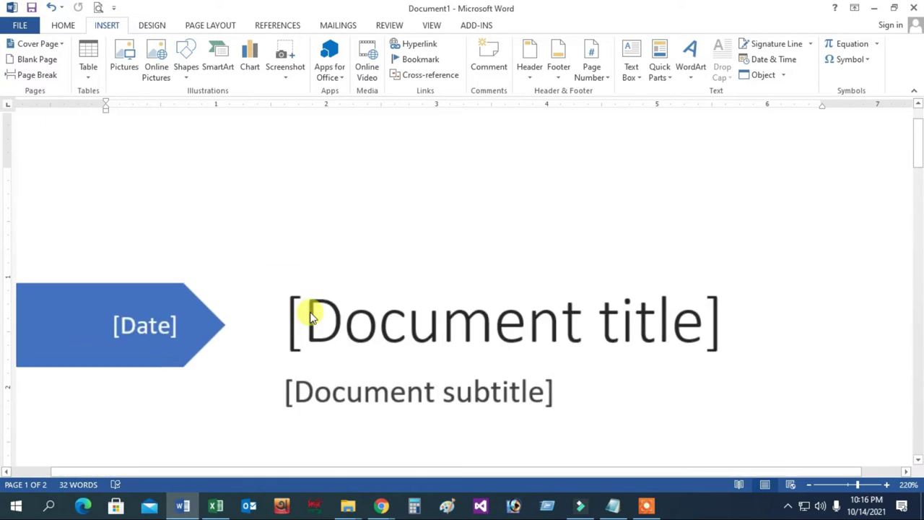
{"action": "scroll", "coordinate": [310, 310], "scroll_direction": "down", "scroll_amount": 7}
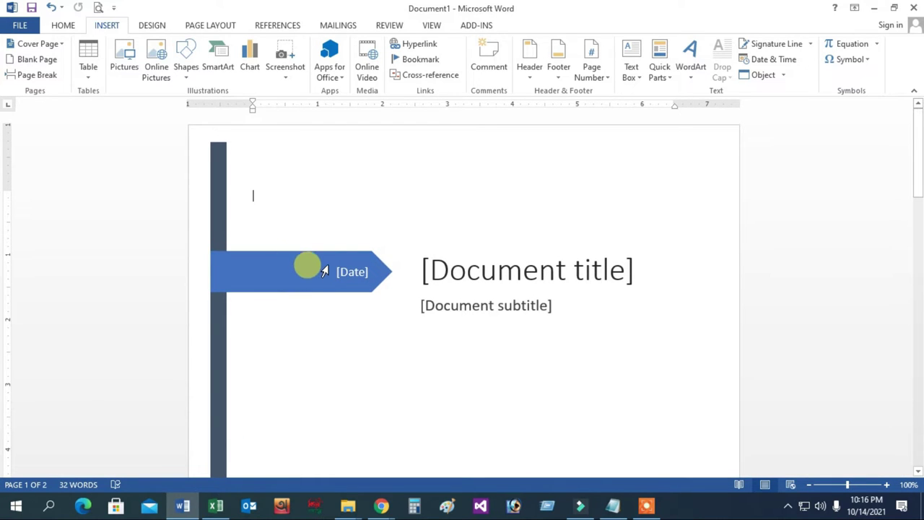
- Pick 14 October 2021 in the cover's date calendar so it shows 10/14/2021
{"action": "left_click", "coordinate": [351, 271]}
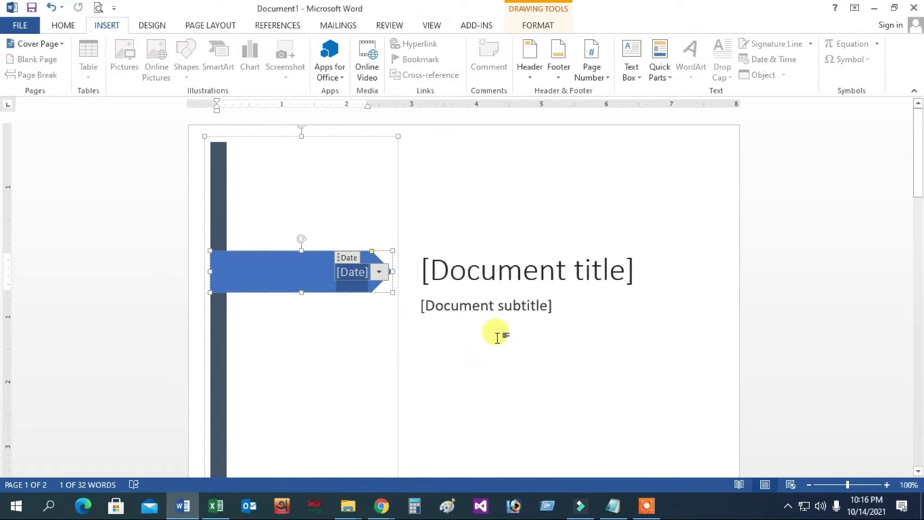
{"action": "left_click", "coordinate": [378, 271]}
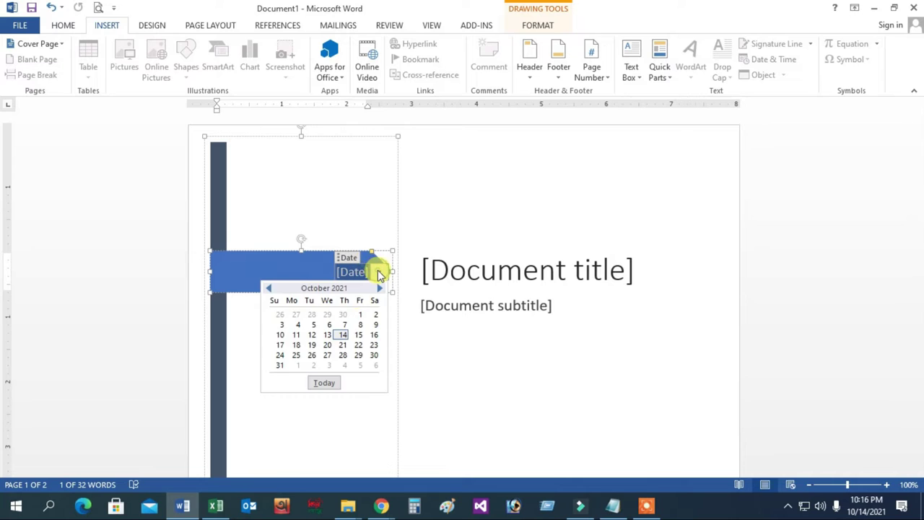
{"action": "left_click", "coordinate": [343, 334]}
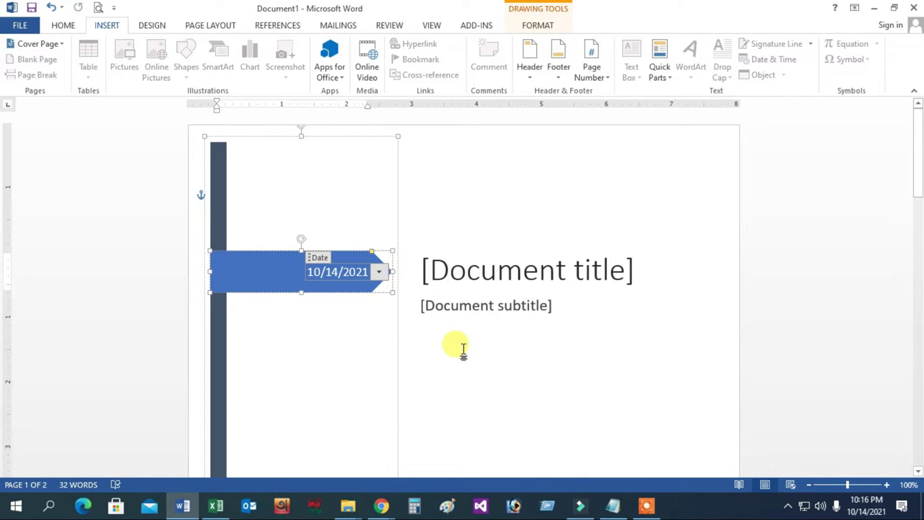
{"action": "left_click", "coordinate": [489, 288]}
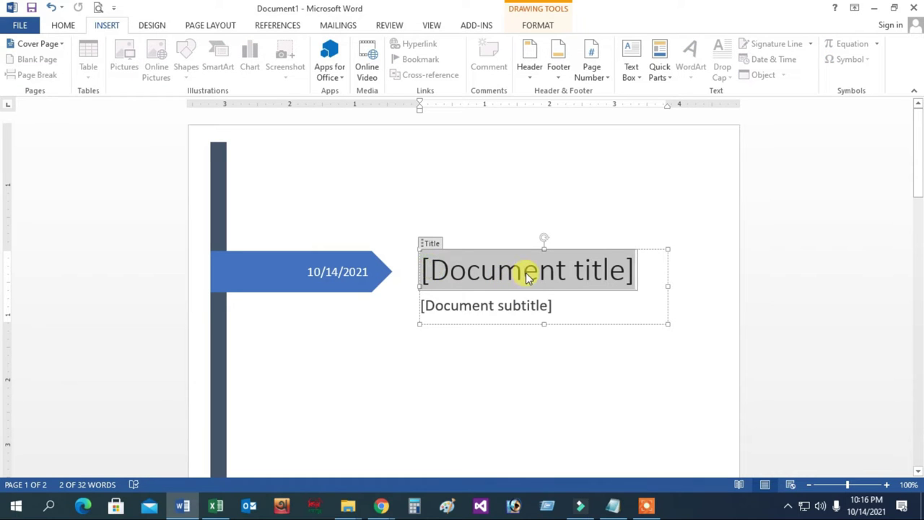
- Enter 'N TEC YOUTUBE CHANNEL' as the cover title and set it to 24 pt
{"action": "left_click", "coordinate": [487, 289]}
{"action": "left_click", "coordinate": [509, 273]}
{"action": "type", "text": "N"}
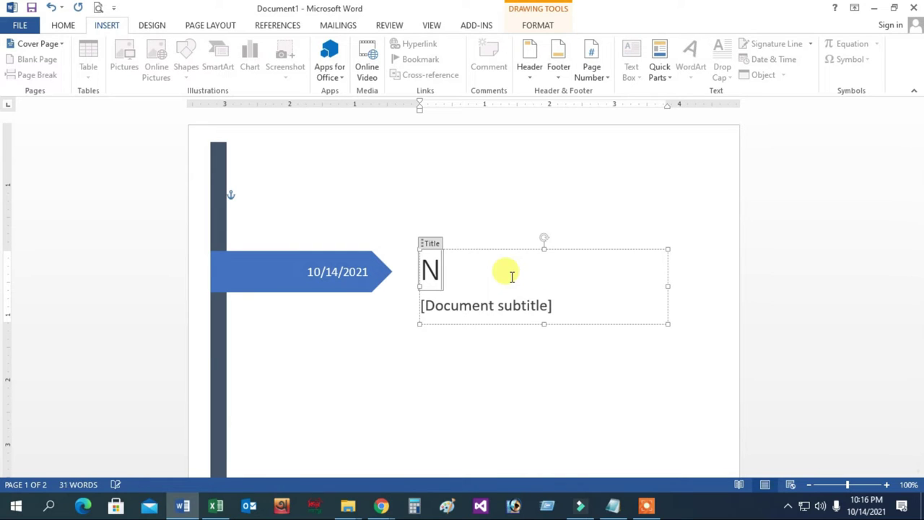
{"action": "type", "text": " TEC Y"}
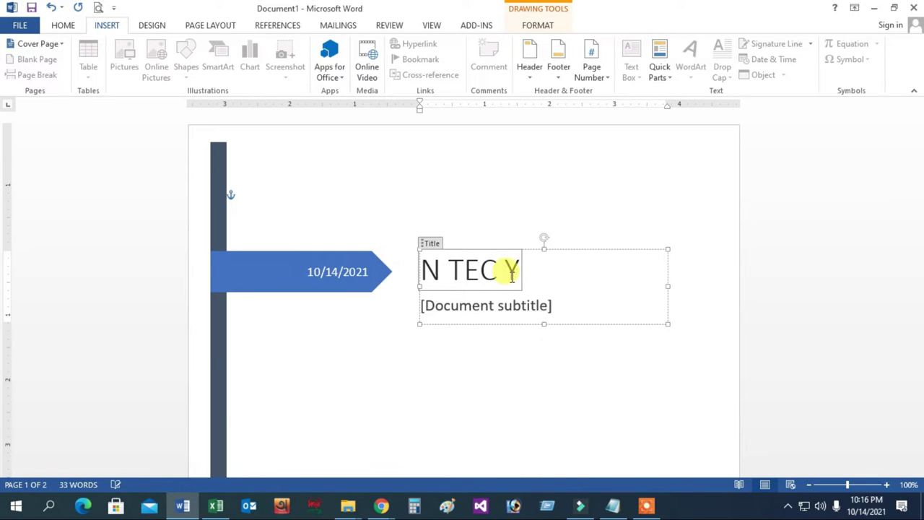
{"action": "type", "text": "OUTUBE C"}
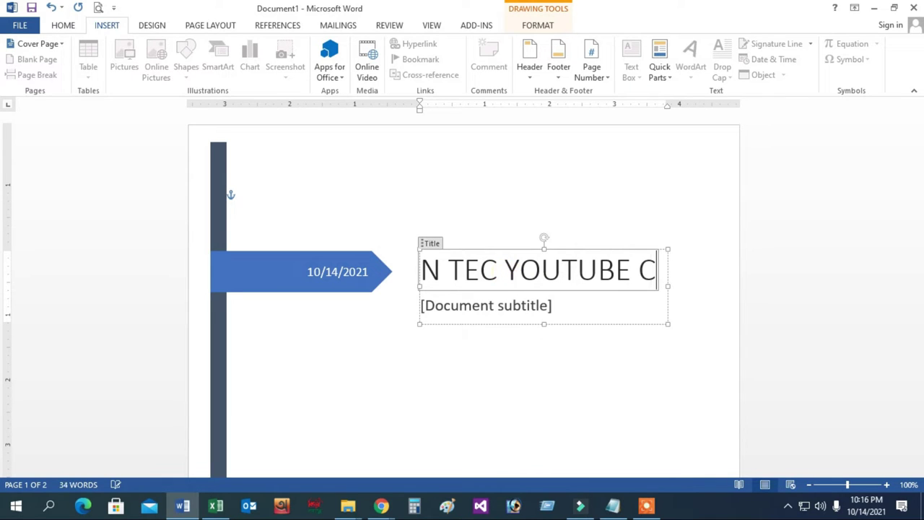
{"action": "type", "text": "HANNEL"}
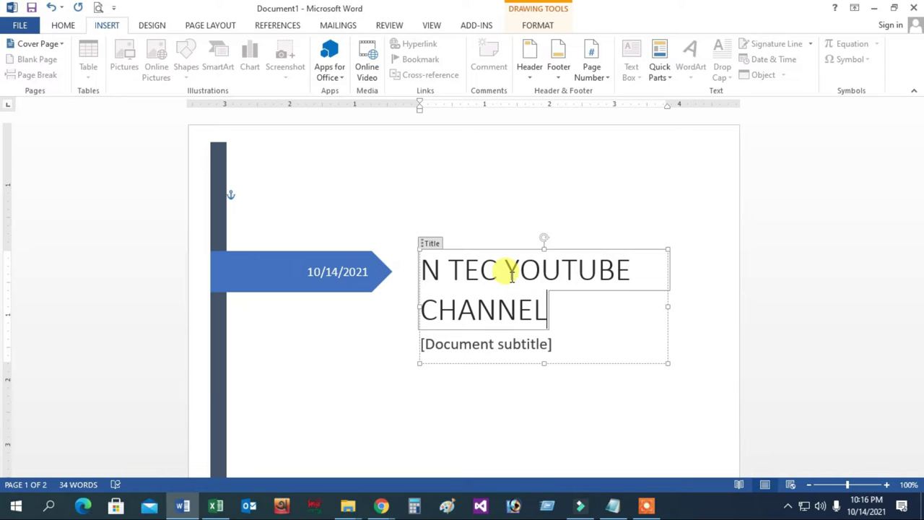
{"action": "triple_click", "coordinate": [511, 278]}
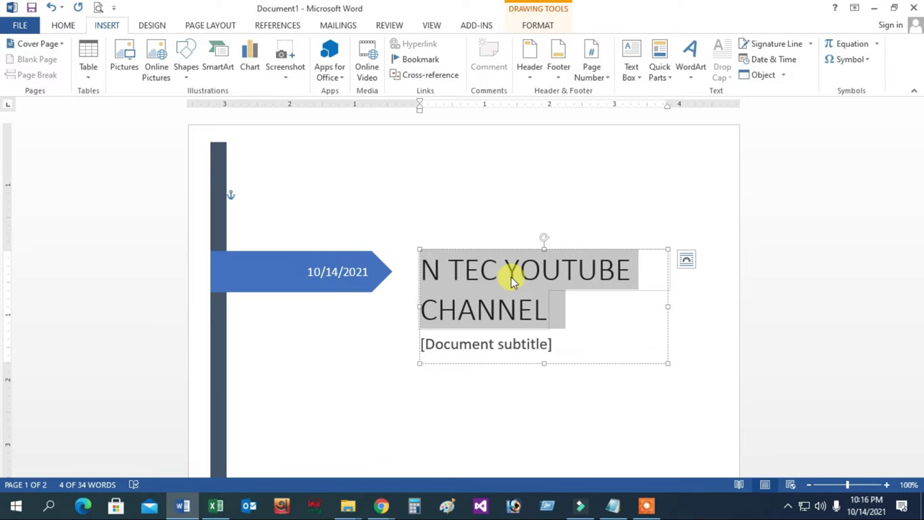
{"action": "left_click", "coordinate": [65, 24]}
{"action": "left_click", "coordinate": [196, 49]}
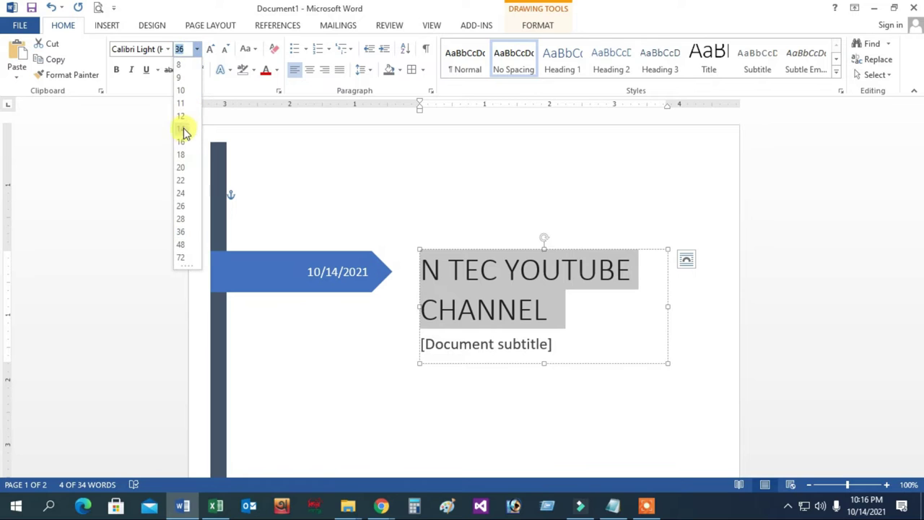
{"action": "left_click", "coordinate": [181, 194]}
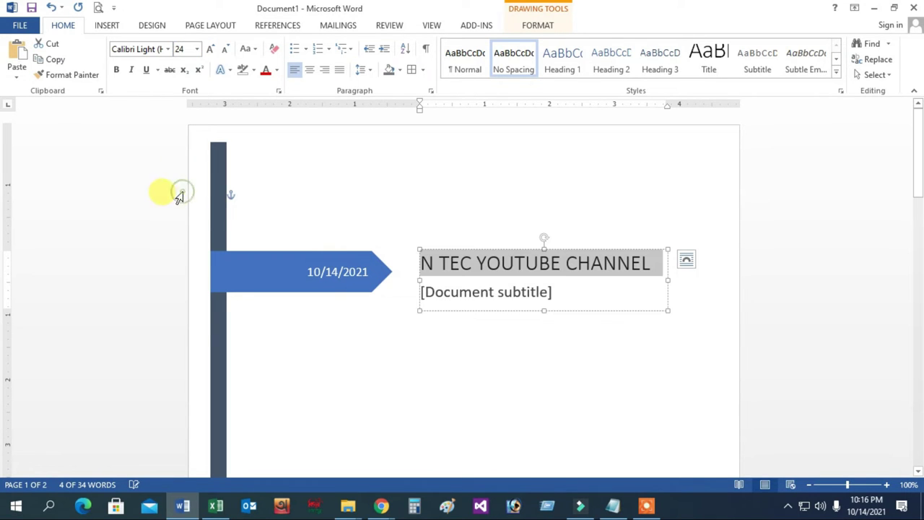
{"action": "left_click", "coordinate": [476, 298]}
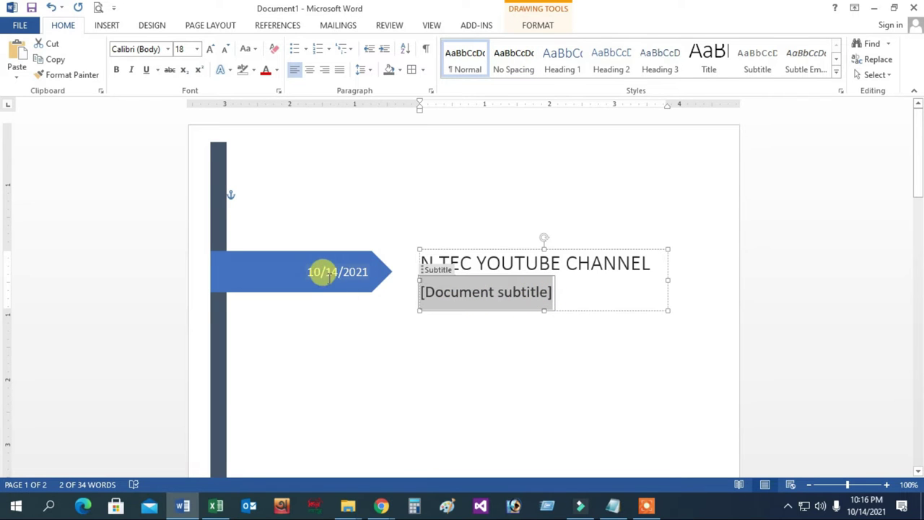
- Insert a blank line before the first of the three text lines on page 2
{"action": "scroll", "coordinate": [350, 285], "scroll_direction": "down", "scroll_amount": 8}
{"action": "scroll", "coordinate": [372, 349], "scroll_direction": "down", "scroll_amount": 4}
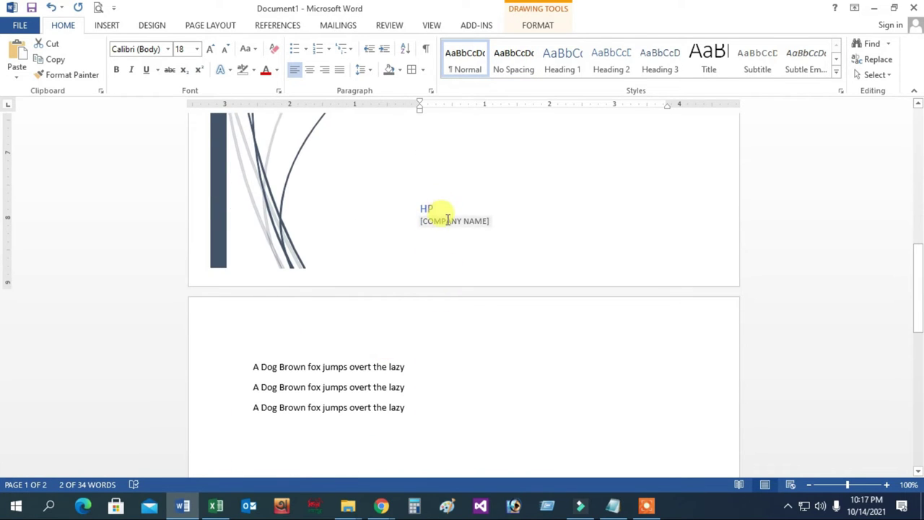
{"action": "left_click", "coordinate": [444, 221]}
{"action": "scroll", "coordinate": [433, 321], "scroll_direction": "up", "scroll_amount": 5}
{"action": "scroll", "coordinate": [441, 316], "scroll_direction": "up", "scroll_amount": 6}
{"action": "scroll", "coordinate": [441, 312], "scroll_direction": "down", "scroll_amount": 1}
{"action": "scroll", "coordinate": [441, 309], "scroll_direction": "down", "scroll_amount": 7}
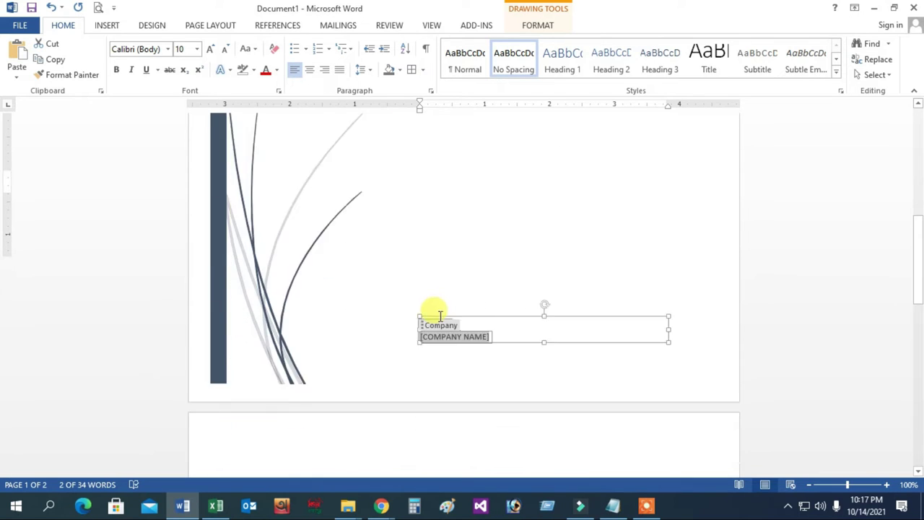
{"action": "scroll", "coordinate": [365, 299], "scroll_direction": "down", "scroll_amount": 6}
{"action": "left_click", "coordinate": [293, 183]}
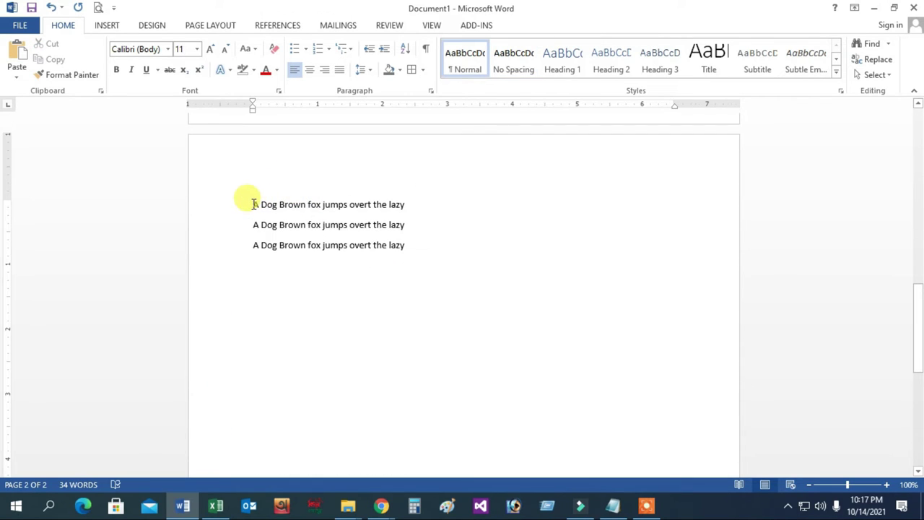
{"action": "key", "text": "Return"}
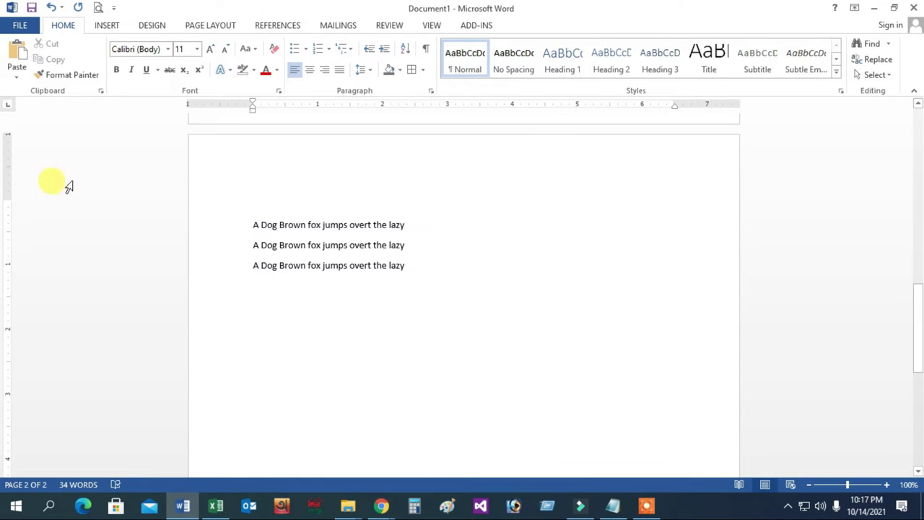
{"action": "left_click", "coordinate": [106, 27]}
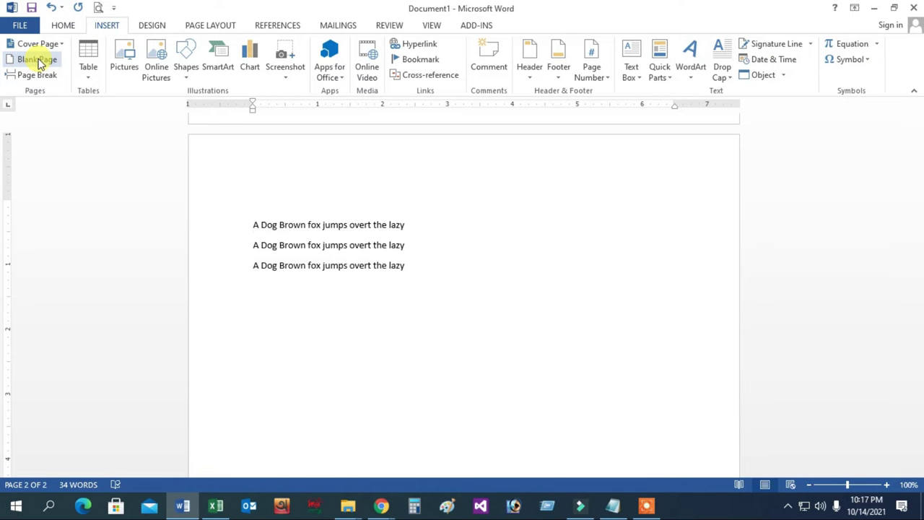
- Add a blank page and a page break at the insertion point
{"action": "left_click", "coordinate": [38, 60]}
{"action": "scroll", "coordinate": [299, 404], "scroll_direction": "down", "scroll_amount": 5}
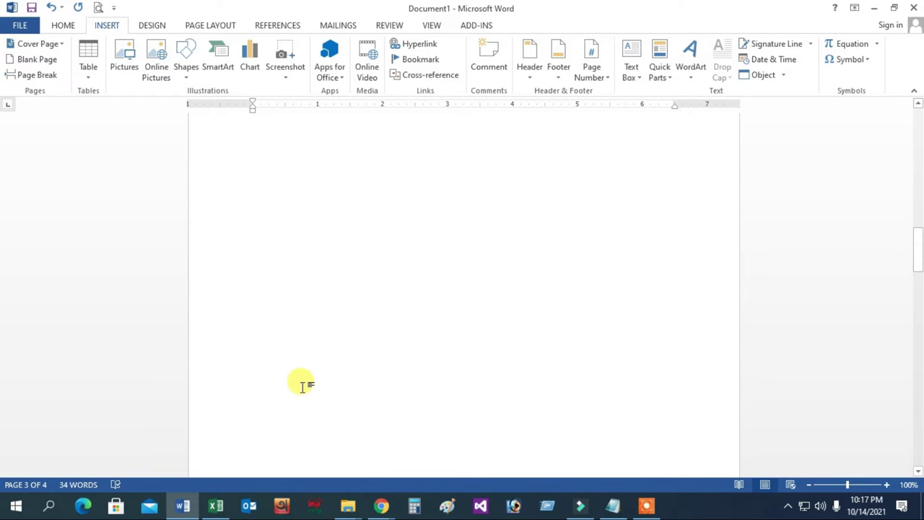
{"action": "scroll", "coordinate": [303, 382], "scroll_direction": "up", "scroll_amount": 5}
{"action": "scroll", "coordinate": [305, 378], "scroll_direction": "down", "scroll_amount": 3}
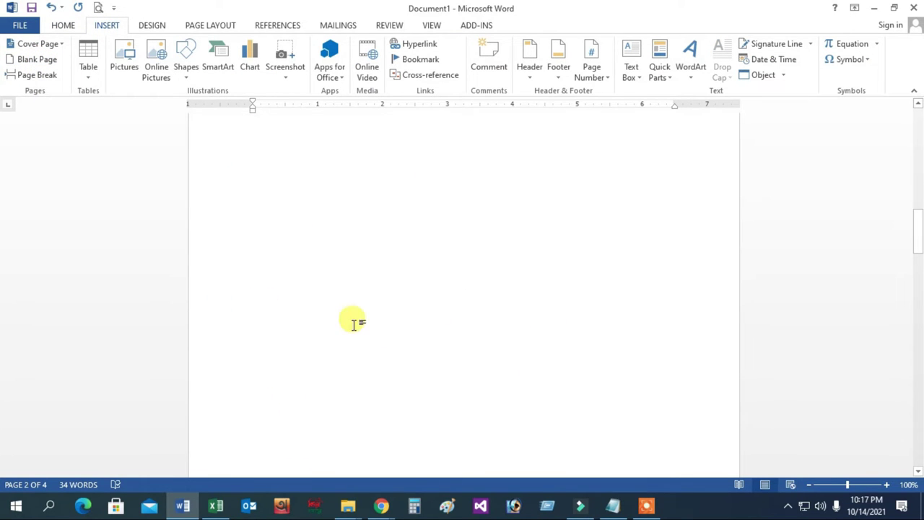
{"action": "left_click", "coordinate": [48, 75]}
- Select the three sentence lines and insert a page break before line two
{"action": "scroll", "coordinate": [282, 330], "scroll_direction": "down", "scroll_amount": 5}
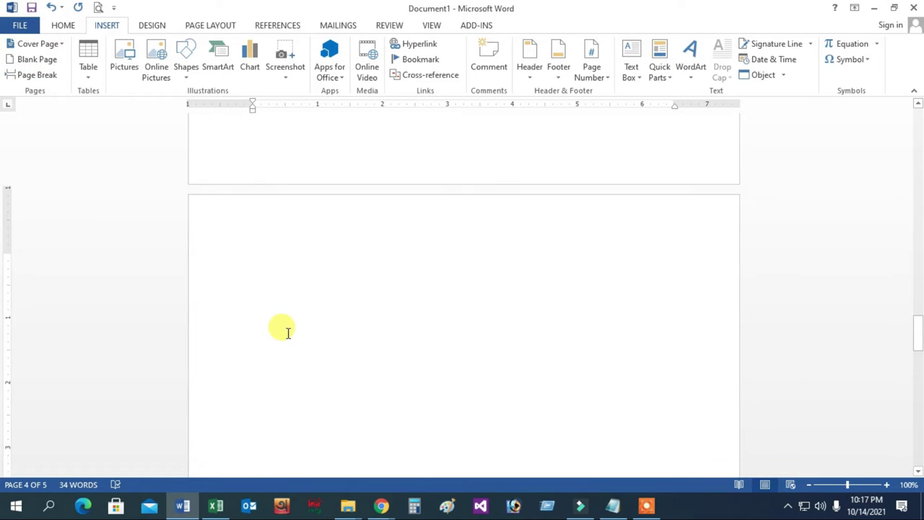
{"action": "scroll", "coordinate": [286, 338], "scroll_direction": "up", "scroll_amount": 10}
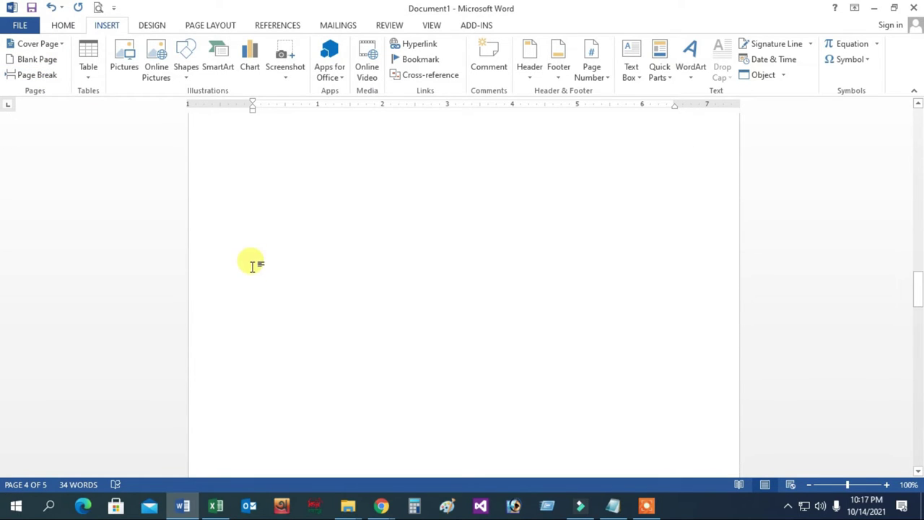
{"action": "scroll", "coordinate": [248, 275], "scroll_direction": "up", "scroll_amount": 1}
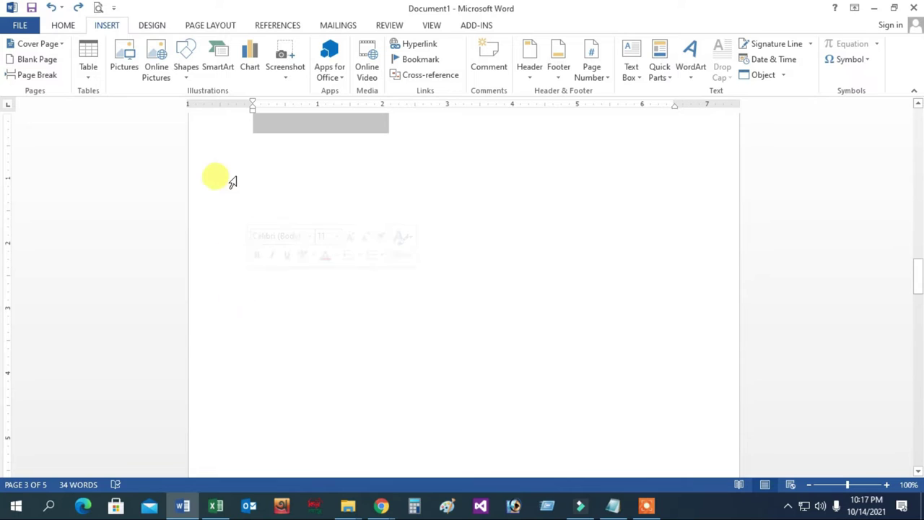
{"action": "scroll", "coordinate": [291, 278], "scroll_direction": "up", "scroll_amount": 7}
{"action": "scroll", "coordinate": [291, 278], "scroll_direction": "up", "scroll_amount": 5}
{"action": "scroll", "coordinate": [290, 278], "scroll_direction": "up", "scroll_amount": 5}
{"action": "scroll", "coordinate": [291, 278], "scroll_direction": "up", "scroll_amount": 1}
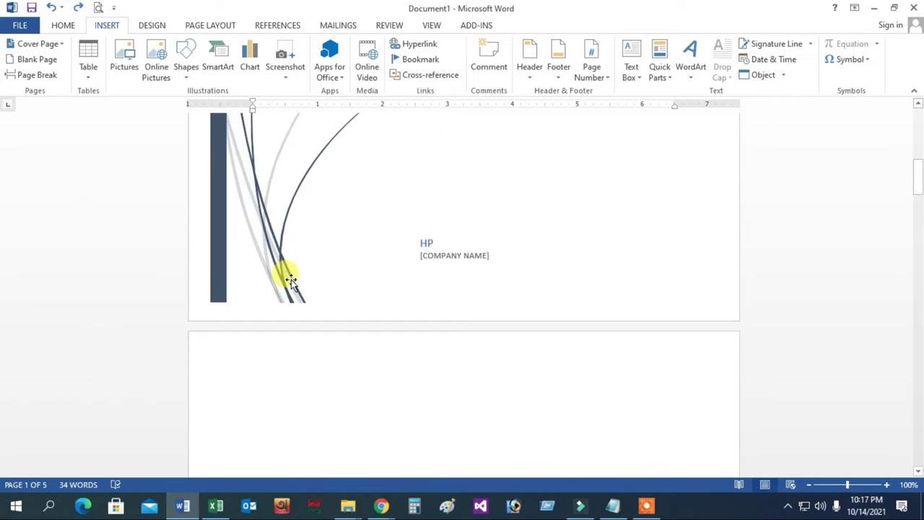
{"action": "scroll", "coordinate": [291, 278], "scroll_direction": "up", "scroll_amount": 3}
{"action": "scroll", "coordinate": [291, 280], "scroll_direction": "down", "scroll_amount": 5}
{"action": "scroll", "coordinate": [292, 283], "scroll_direction": "down", "scroll_amount": 5}
{"action": "scroll", "coordinate": [294, 285], "scroll_direction": "down", "scroll_amount": 5}
{"action": "scroll", "coordinate": [293, 287], "scroll_direction": "down", "scroll_amount": 5}
{"action": "scroll", "coordinate": [293, 286], "scroll_direction": "down", "scroll_amount": 3}
{"action": "scroll", "coordinate": [293, 287], "scroll_direction": "down", "scroll_amount": 5}
{"action": "scroll", "coordinate": [293, 287], "scroll_direction": "down", "scroll_amount": 1}
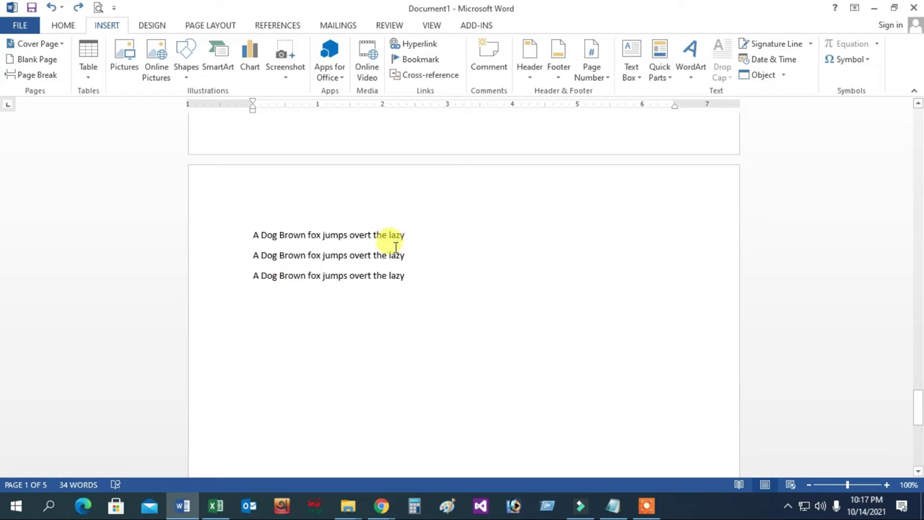
{"action": "left_click_drag", "start_coordinate": [246, 233], "coordinate": [413, 278]}
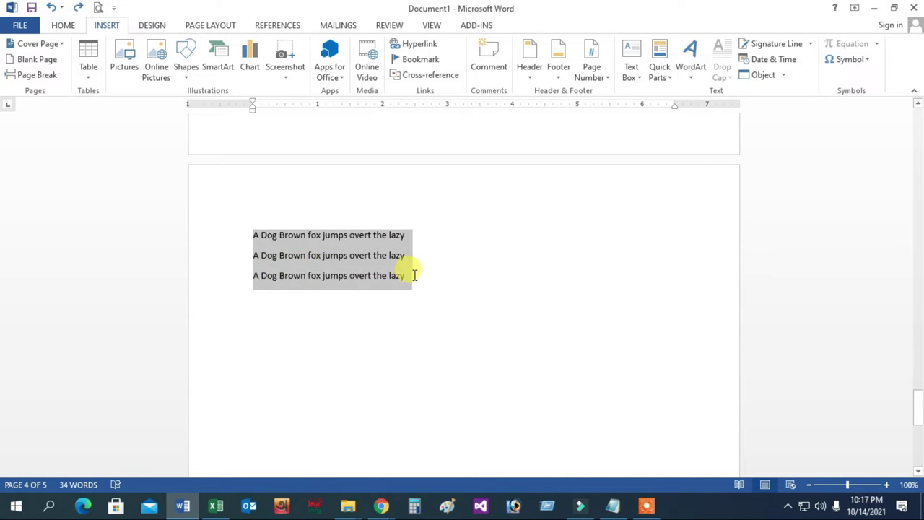
{"action": "left_click", "coordinate": [407, 344]}
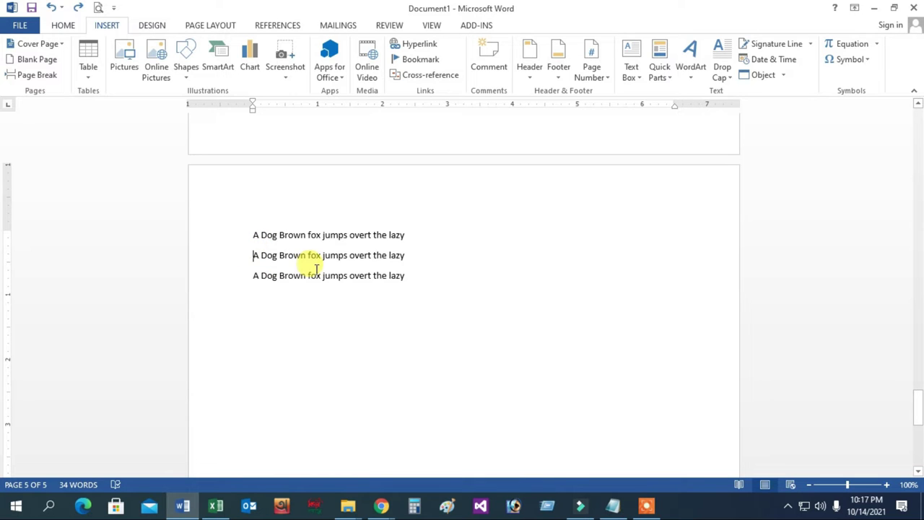
{"action": "left_click", "coordinate": [31, 74]}
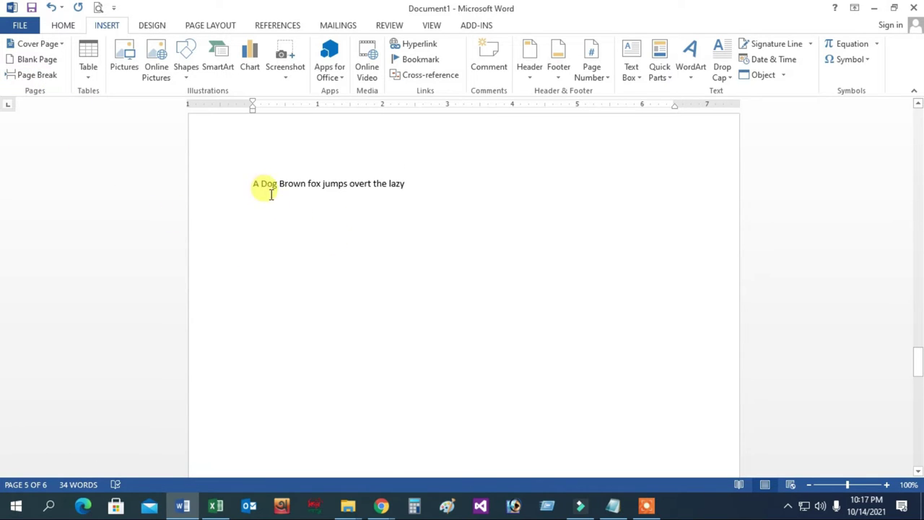
{"action": "scroll", "coordinate": [270, 194], "scroll_direction": "up", "scroll_amount": 2}
{"action": "scroll", "coordinate": [302, 277], "scroll_direction": "down", "scroll_amount": 10}
{"action": "scroll", "coordinate": [299, 278], "scroll_direction": "down", "scroll_amount": 15}
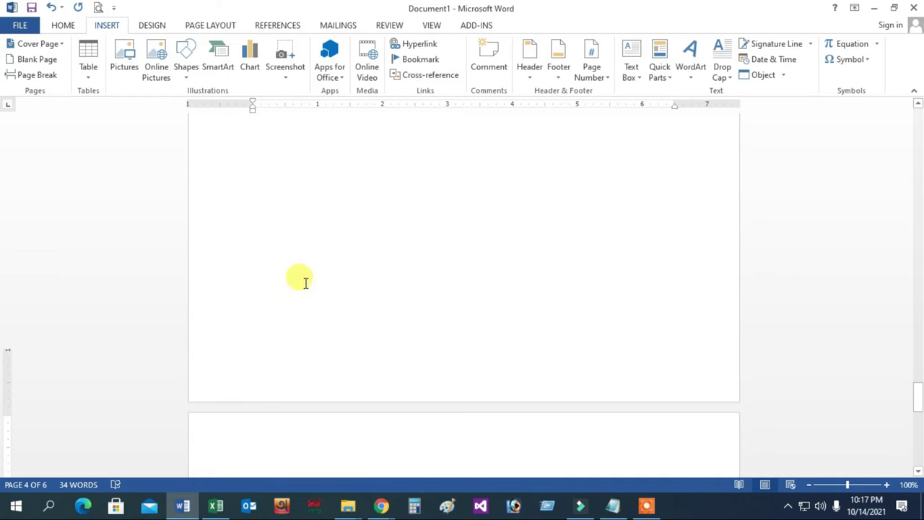
{"action": "scroll", "coordinate": [300, 278], "scroll_direction": "down", "scroll_amount": 5}
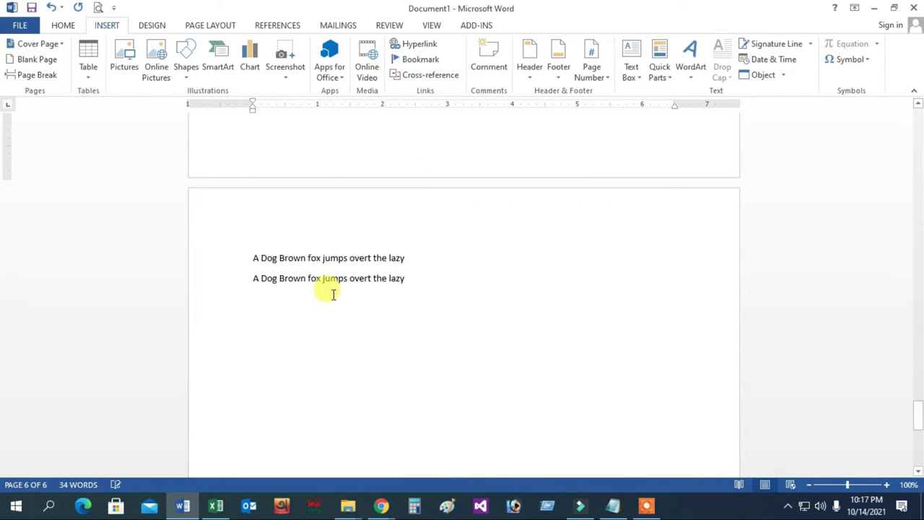
{"action": "scroll", "coordinate": [289, 289], "scroll_direction": "up", "scroll_amount": 2}
{"action": "scroll", "coordinate": [295, 290], "scroll_direction": "up", "scroll_amount": 5}
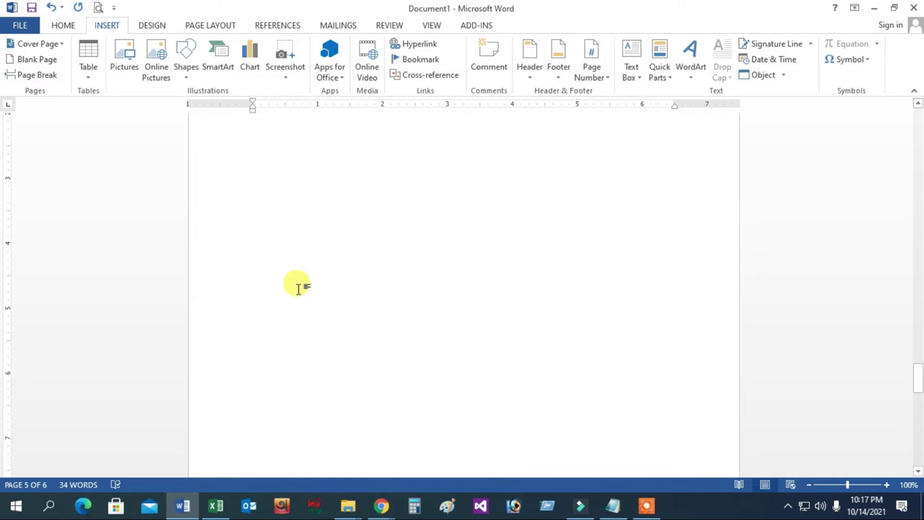
{"action": "scroll", "coordinate": [299, 287], "scroll_direction": "up", "scroll_amount": 3}
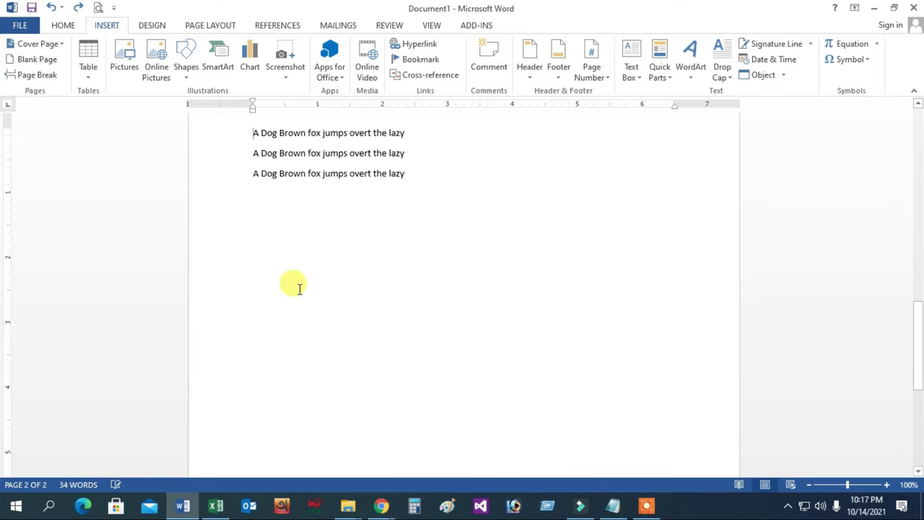
- Erase the cover page title text back to 'N', then undo to remove the cover
{"action": "scroll", "coordinate": [299, 288], "scroll_direction": "up", "scroll_amount": 3}
{"action": "scroll", "coordinate": [299, 287], "scroll_direction": "up", "scroll_amount": 3}
{"action": "scroll", "coordinate": [299, 288], "scroll_direction": "up", "scroll_amount": 3}
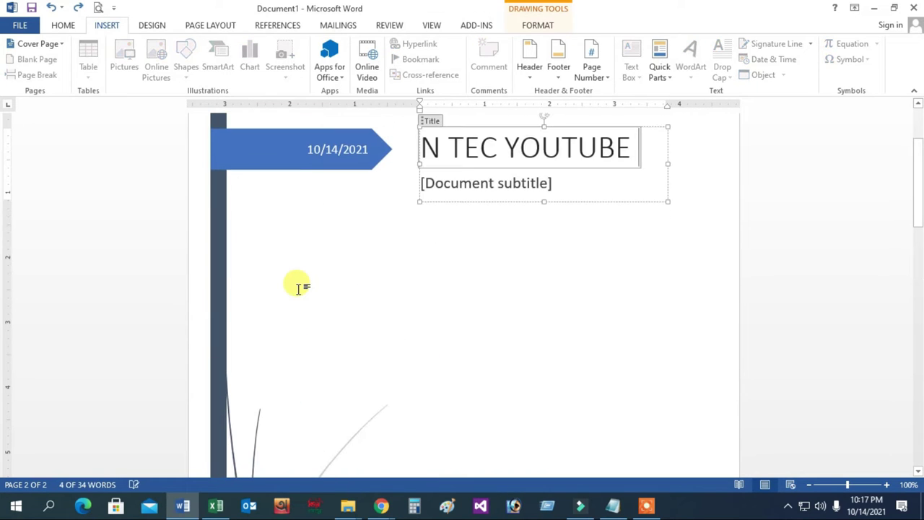
{"action": "key", "text": "BackSpace"}
{"action": "key", "text": "BackSpace"}
{"action": "key", "text": "BackSpace"}
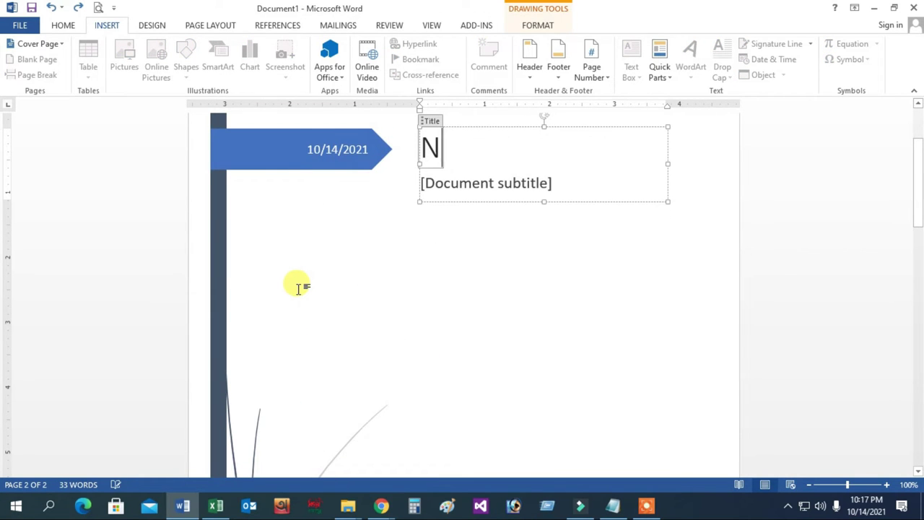
{"action": "key", "text": "ctrl+z"}
{"action": "key", "text": "ctrl+z"}
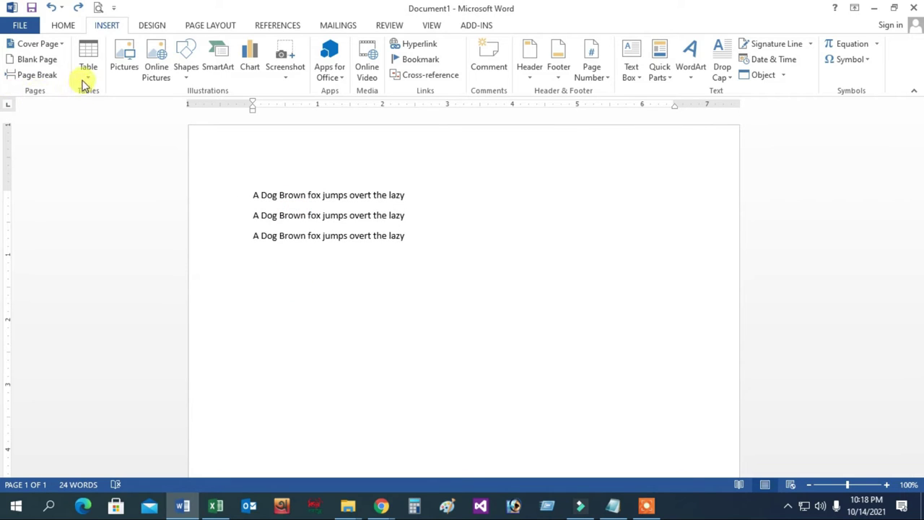
- Insert a 4-column, 10-row table on a new line after the third sentence, then delete it
{"action": "left_click", "coordinate": [408, 235]}
{"action": "key", "text": "Return"}
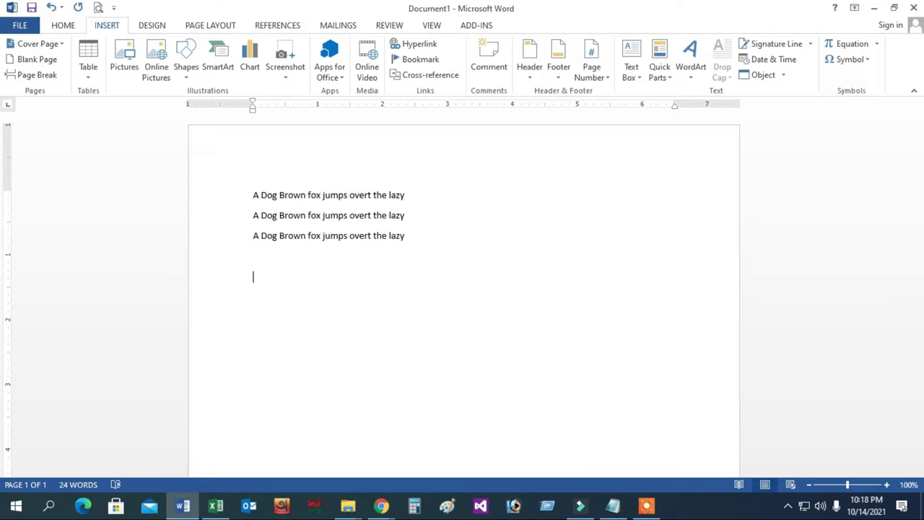
{"action": "left_click", "coordinate": [86, 81]}
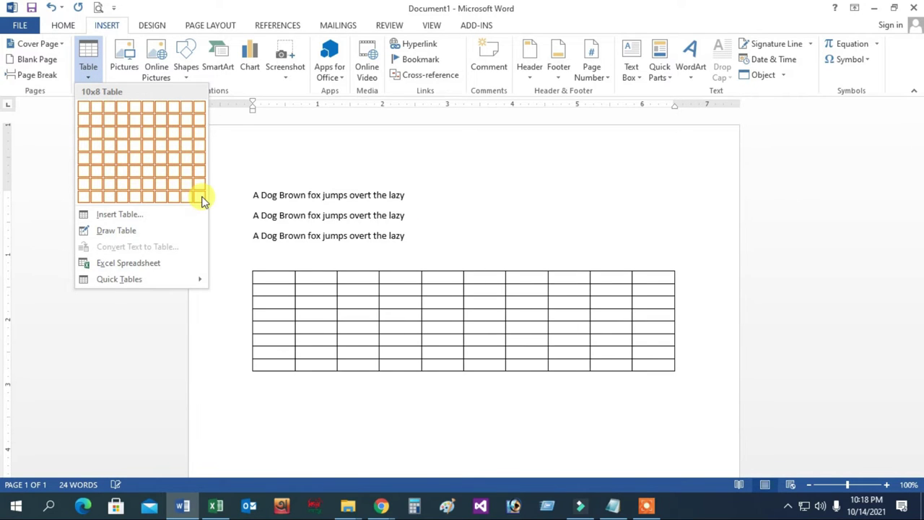
{"action": "left_click", "coordinate": [129, 216]}
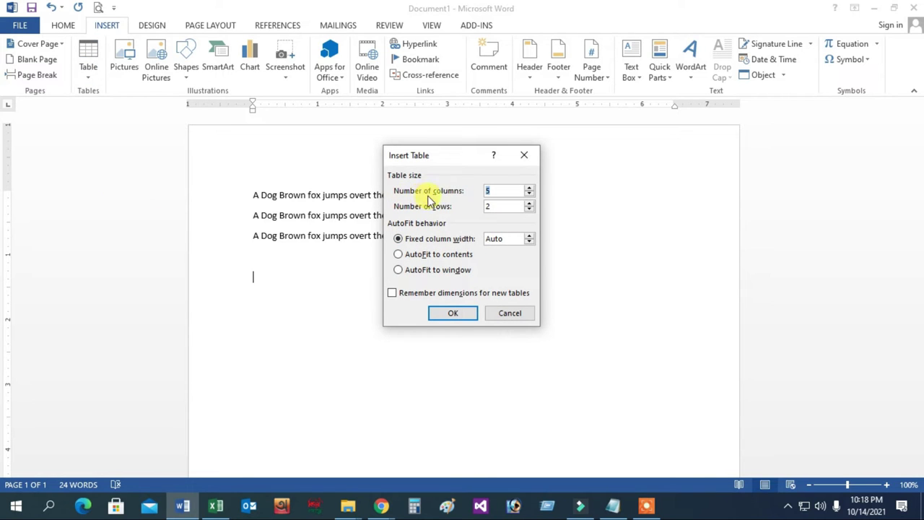
{"action": "left_click_drag", "start_coordinate": [463, 156], "coordinate": [580, 150]}
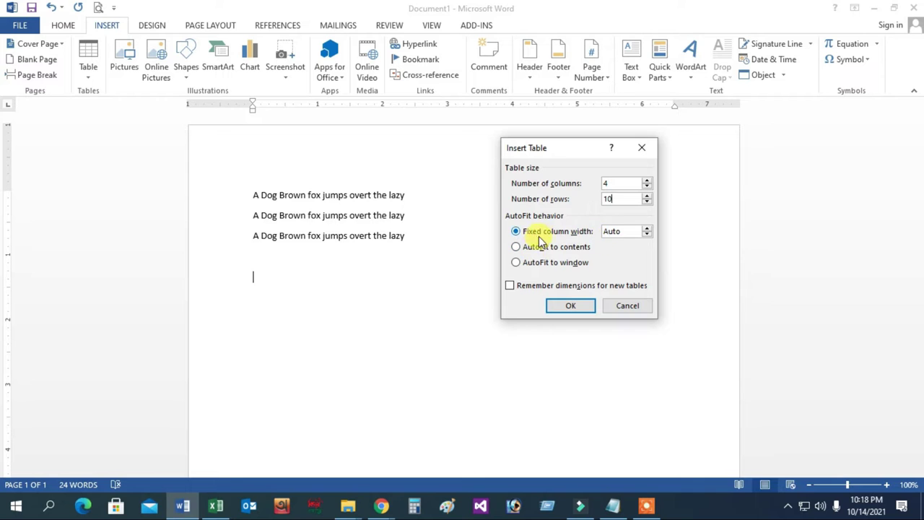
{"action": "left_click", "coordinate": [571, 304]}
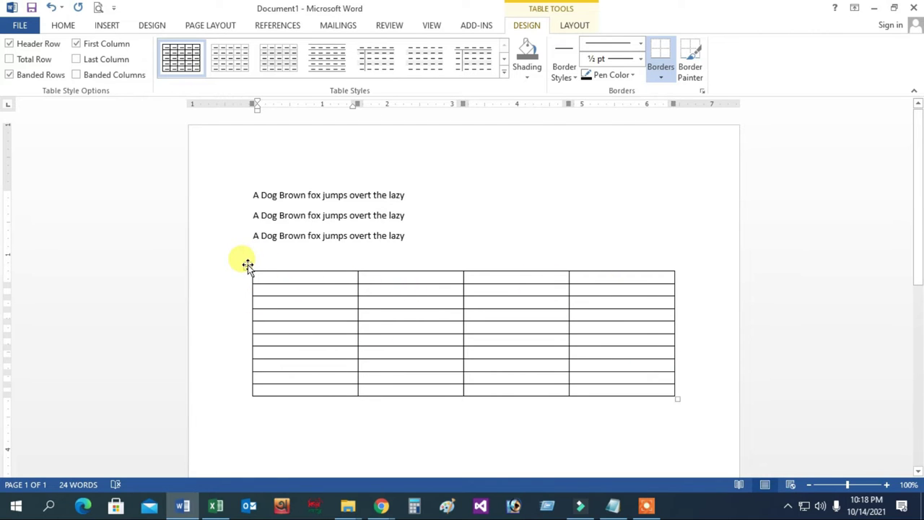
{"action": "left_click", "coordinate": [248, 264]}
{"action": "key", "text": "BackSpace"}
{"action": "left_click", "coordinate": [105, 25]}
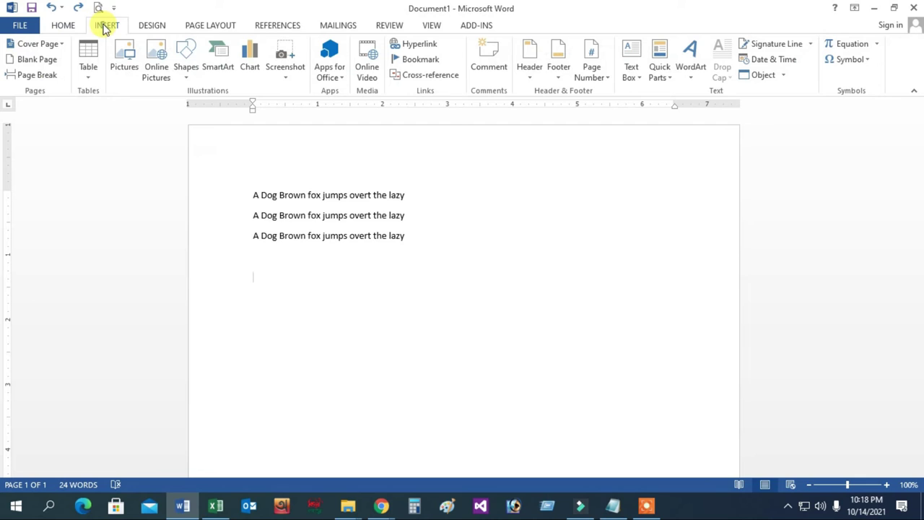
{"action": "left_click", "coordinate": [87, 78]}
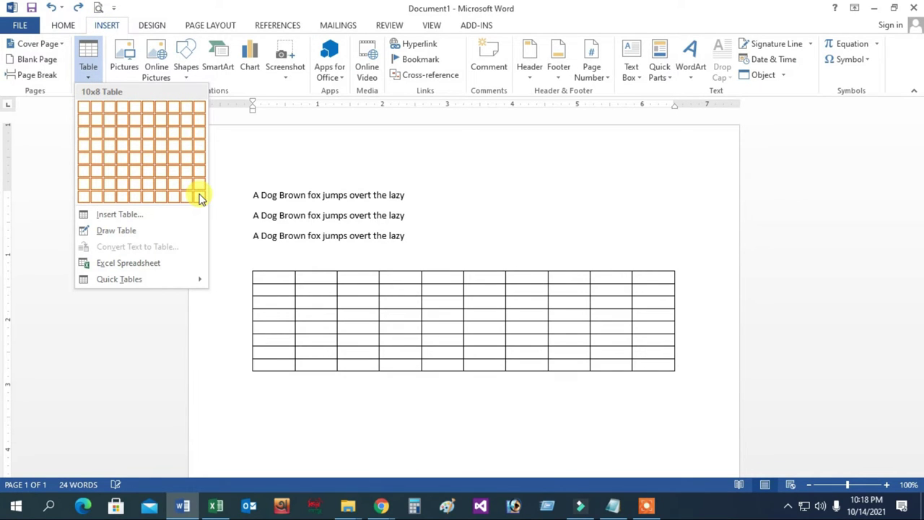
{"action": "left_click", "coordinate": [113, 234]}
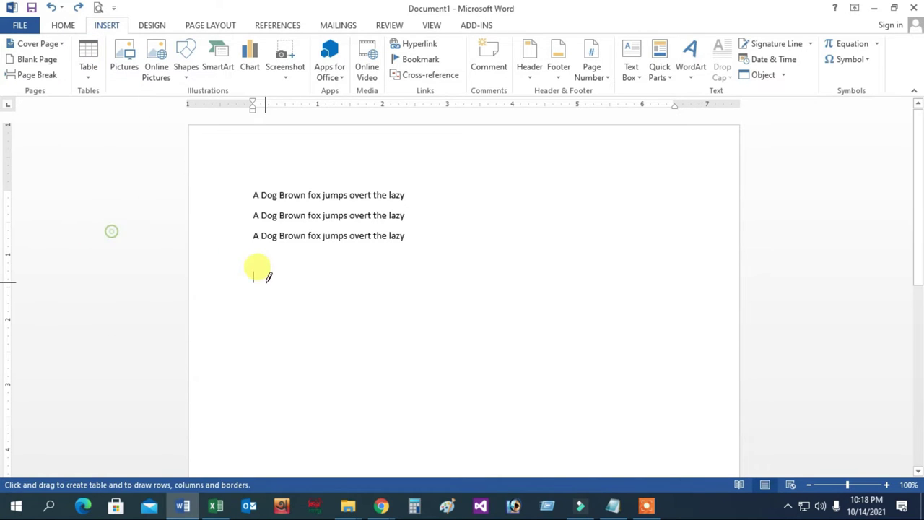
{"action": "mouse_move", "coordinate": [255, 278]}
{"action": "left_mouse_down"}
{"action": "mouse_move", "coordinate": [496, 349]}
{"action": "mouse_move", "coordinate": [671, 357]}
{"action": "left_mouse_up"}
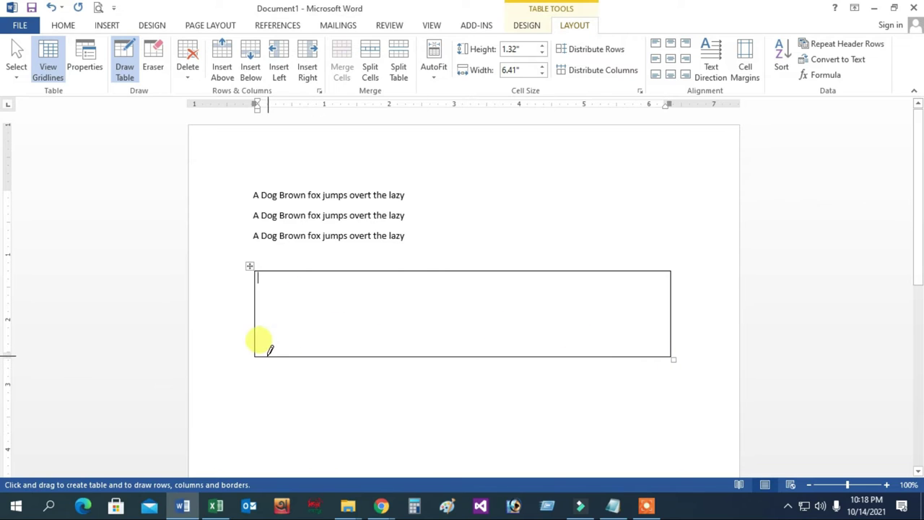
{"action": "left_click_drag", "start_coordinate": [258, 351], "coordinate": [669, 431]}
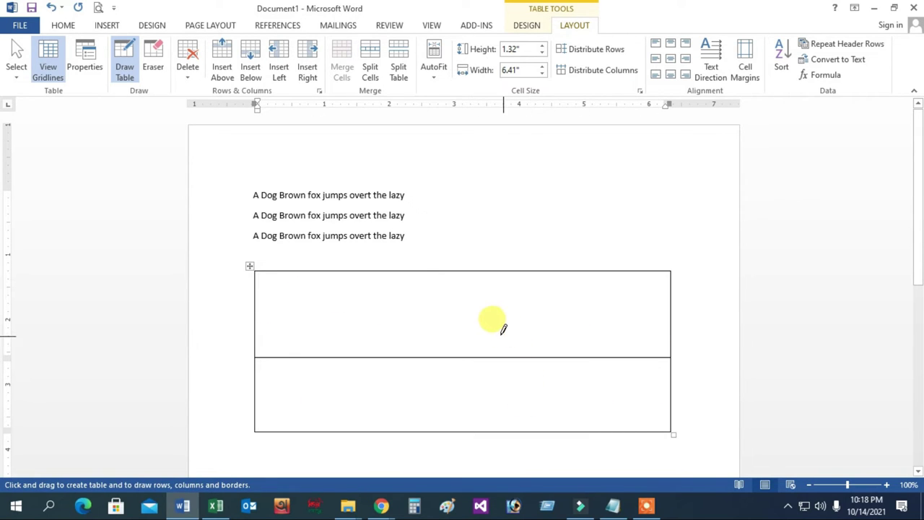
{"action": "key", "text": "ctrl+z"}
{"action": "key", "text": "ctrl+z"}
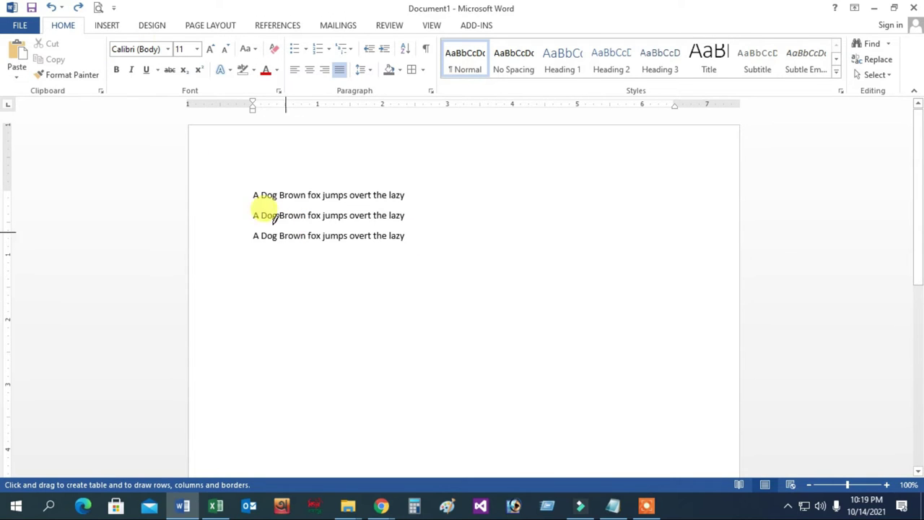
{"action": "left_click", "coordinate": [108, 25]}
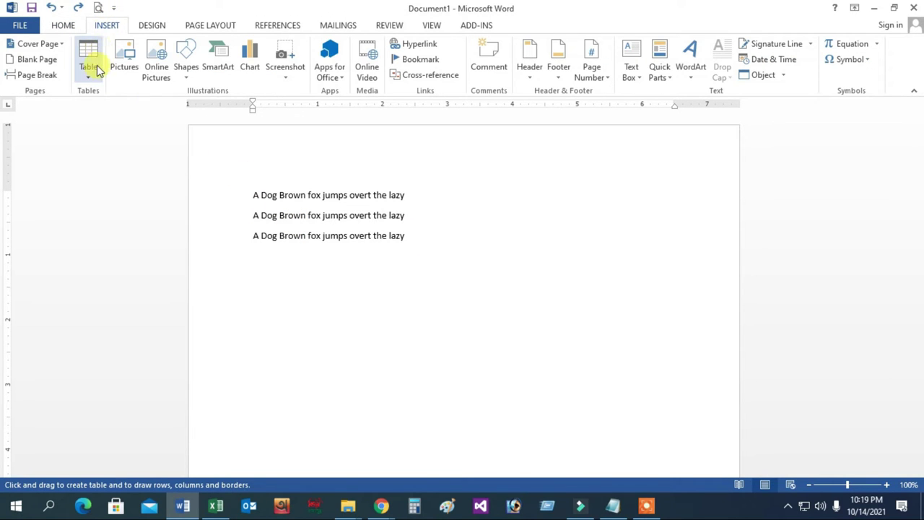
- Insert the sunset picture from the Desktop folder
{"action": "left_click", "coordinate": [122, 66]}
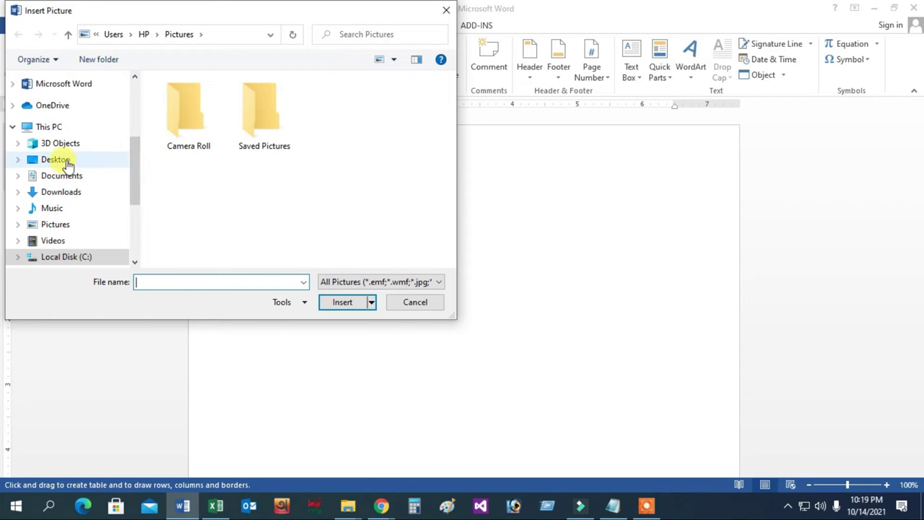
{"action": "left_click", "coordinate": [60, 159]}
{"action": "double_click", "coordinate": [264, 122]}
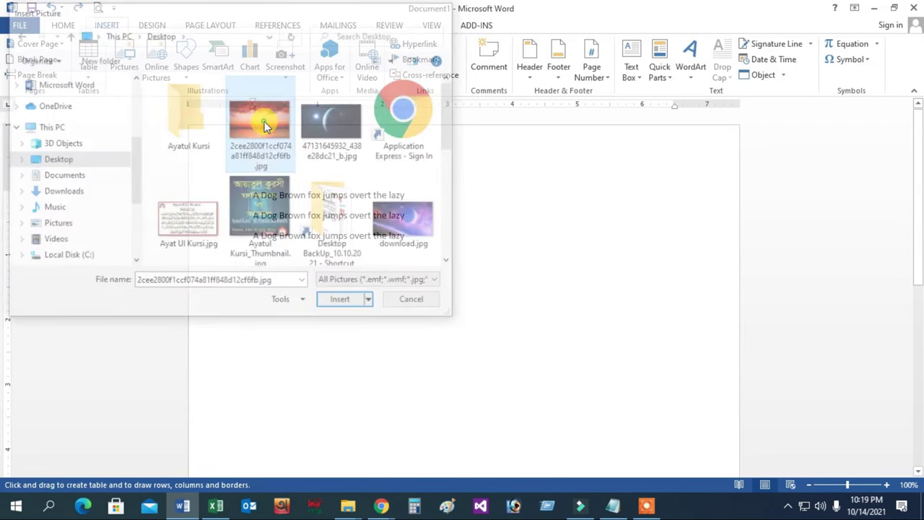
{"action": "scroll", "coordinate": [513, 324], "scroll_direction": "down", "scroll_amount": 3}
{"action": "scroll", "coordinate": [509, 315], "scroll_direction": "up", "scroll_amount": 2}
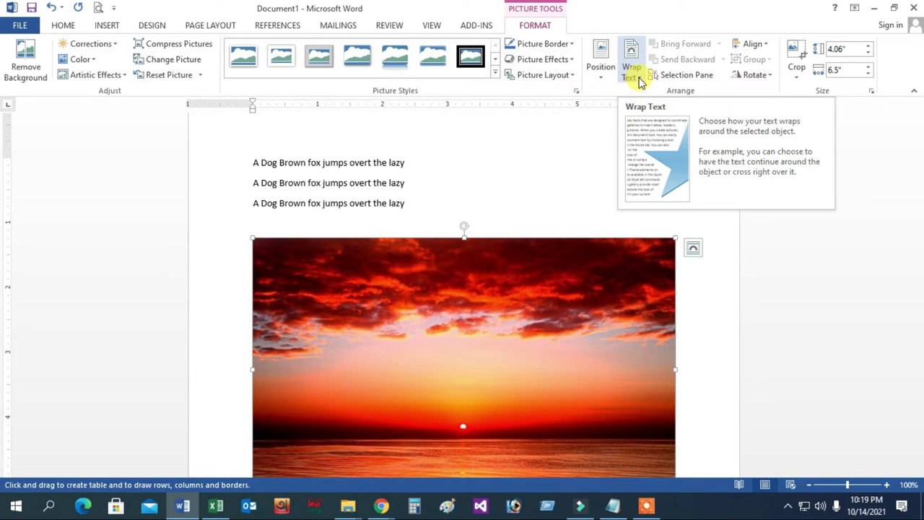
- Set the picture to Behind Text wrapping and shrink it to 2.13" by 1.33"
{"action": "left_click", "coordinate": [632, 76]}
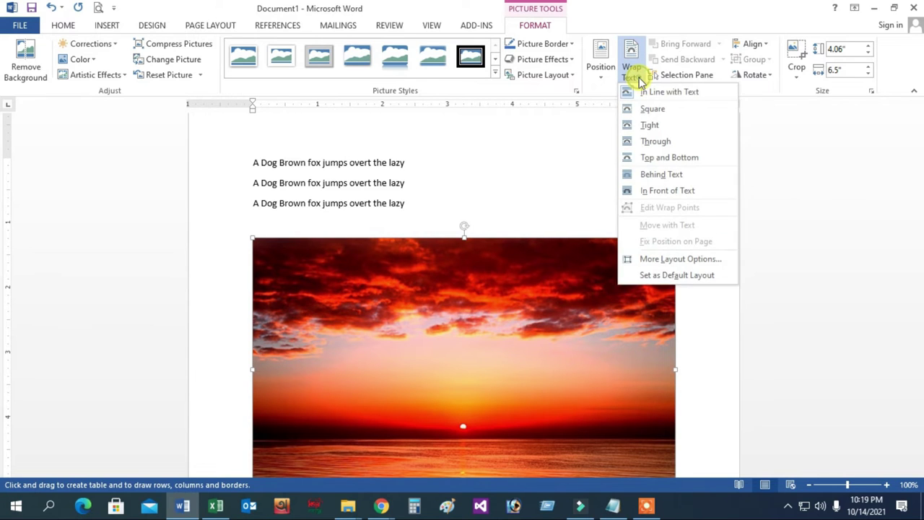
{"action": "left_click", "coordinate": [657, 177]}
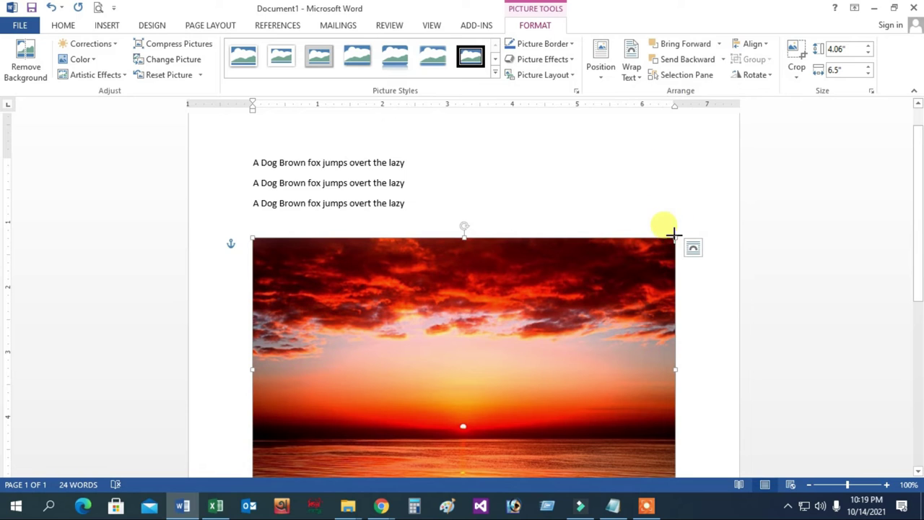
{"action": "left_click_drag", "start_coordinate": [673, 233], "coordinate": [392, 414]}
{"action": "scroll", "coordinate": [315, 249], "scroll_direction": "down", "scroll_amount": 5}
{"action": "scroll", "coordinate": [315, 249], "scroll_direction": "up", "scroll_amount": 2}
{"action": "scroll", "coordinate": [322, 275], "scroll_direction": "up", "scroll_amount": 2}
- Move the picture beside the three text lines at the page's top-right edge
{"action": "left_click_drag", "start_coordinate": [471, 158], "coordinate": [489, 209]}
{"action": "scroll", "coordinate": [506, 206], "scroll_direction": "up", "scroll_amount": 5}
{"action": "left_click_drag", "start_coordinate": [466, 378], "coordinate": [452, 192]}
{"action": "mouse_move", "coordinate": [338, 122]}
{"action": "left_mouse_down"}
{"action": "mouse_move", "coordinate": [517, 221]}
{"action": "mouse_move", "coordinate": [487, 213]}
{"action": "left_mouse_up"}
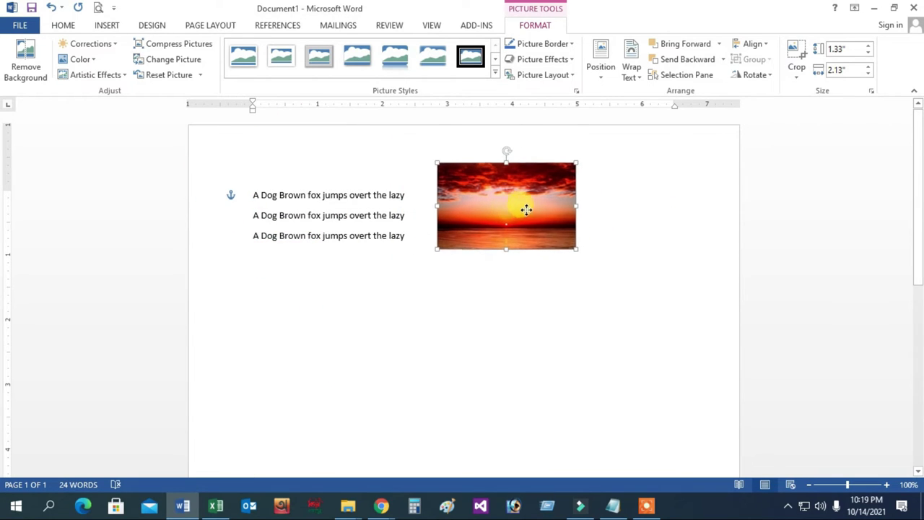
{"action": "left_click_drag", "start_coordinate": [486, 213], "coordinate": [645, 209]}
{"action": "left_click", "coordinate": [428, 341]}
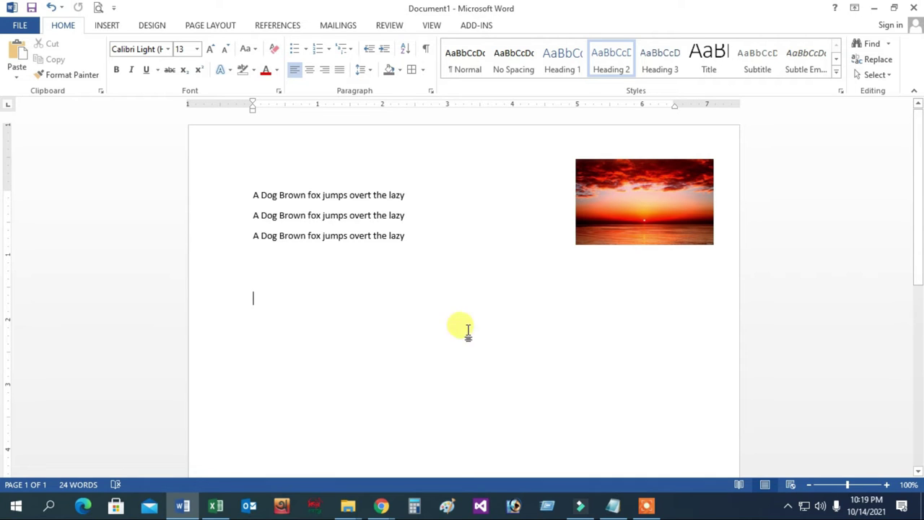
{"action": "left_click", "coordinate": [644, 216]}
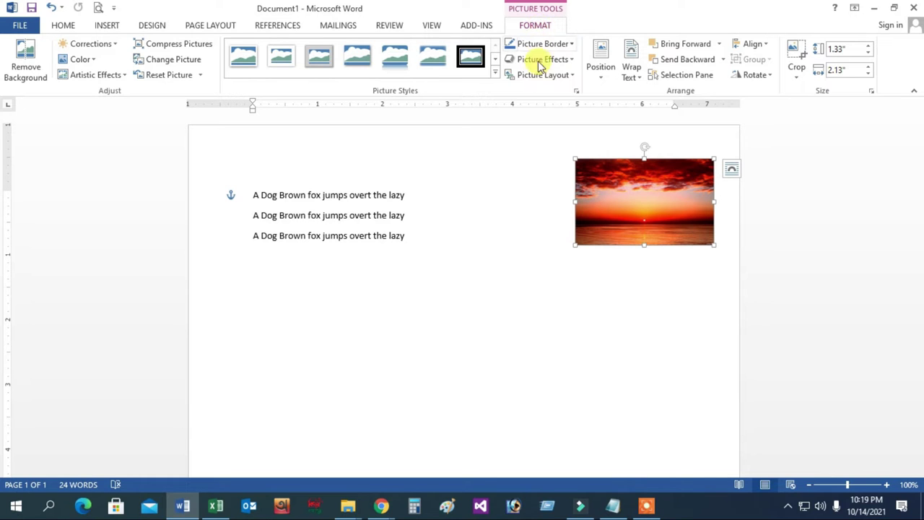
{"action": "left_click", "coordinate": [27, 67]}
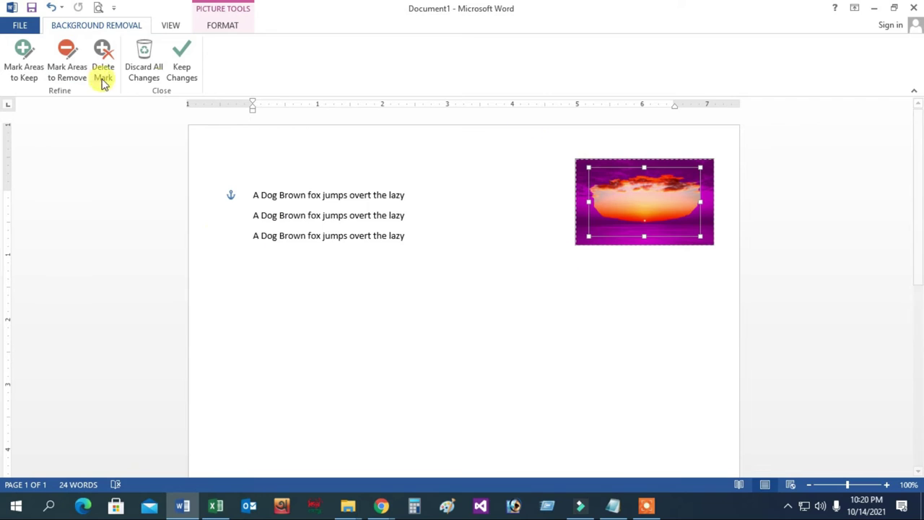
{"action": "left_click", "coordinate": [144, 72]}
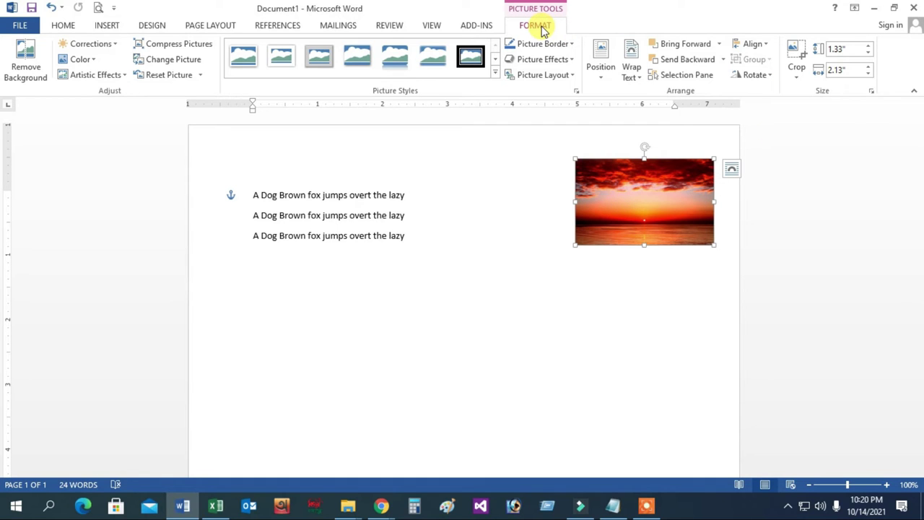
{"action": "left_click", "coordinate": [116, 47]}
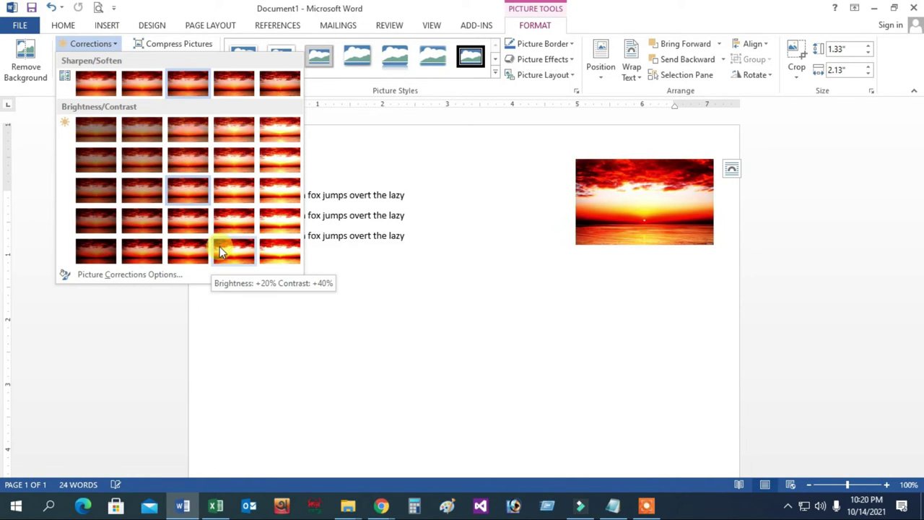
{"action": "left_click", "coordinate": [318, 307]}
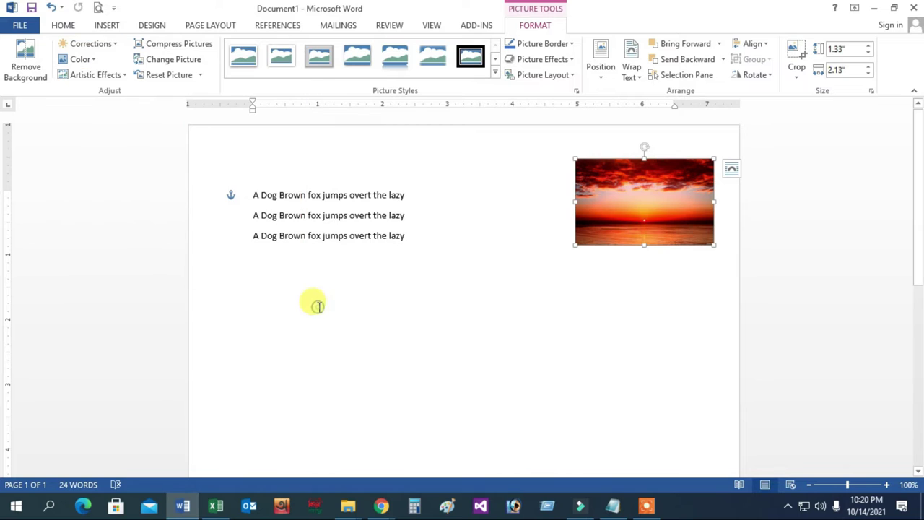
- Choose Set Transparent Color, browse Artistic Effects, then open Compress Pictures for the sunset photo
{"action": "left_click", "coordinate": [96, 62]}
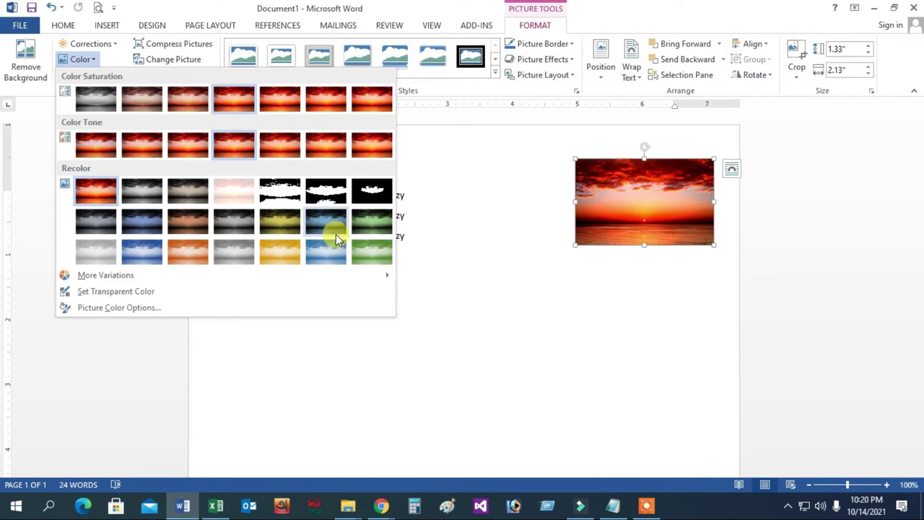
{"action": "left_click", "coordinate": [119, 293]}
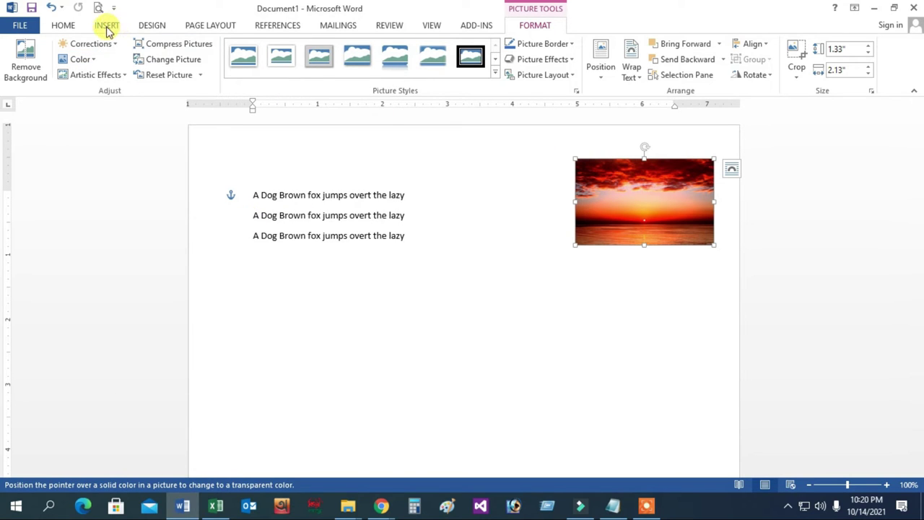
{"action": "left_click", "coordinate": [118, 77]}
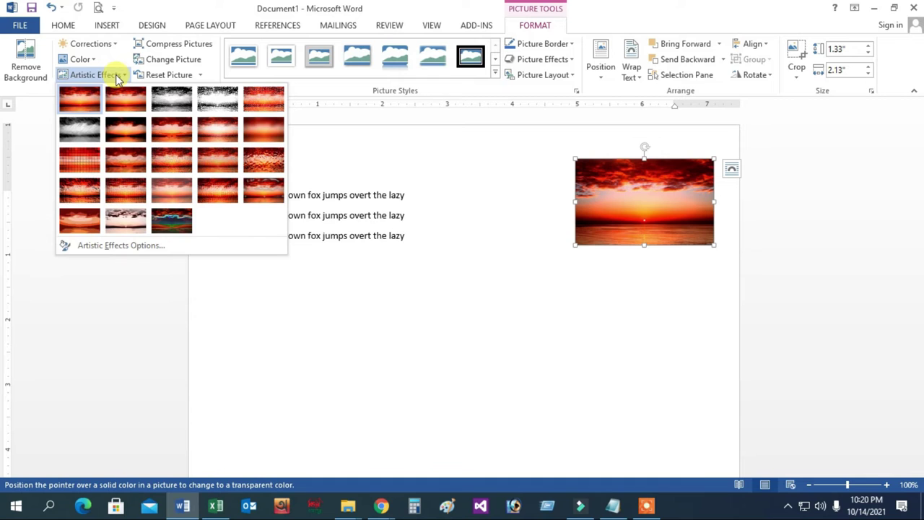
{"action": "left_click", "coordinate": [85, 137]}
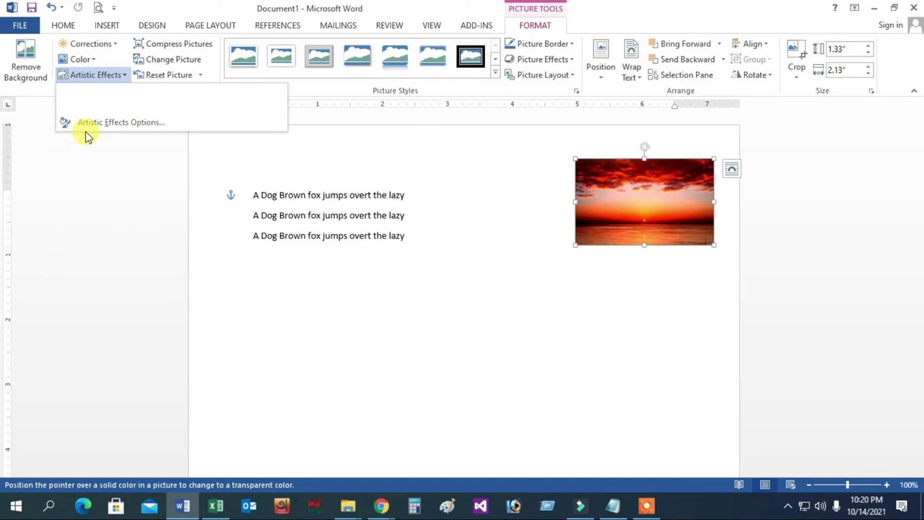
{"action": "left_click", "coordinate": [124, 74]}
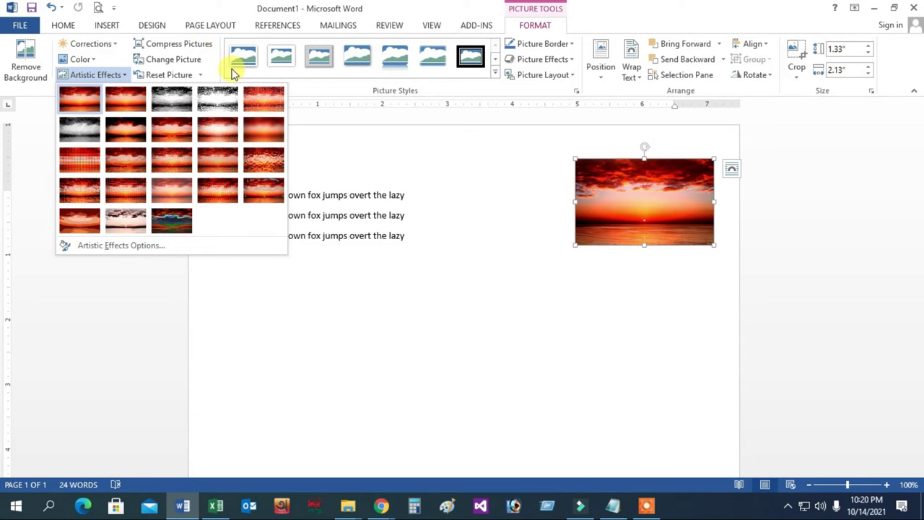
{"action": "left_click", "coordinate": [186, 45]}
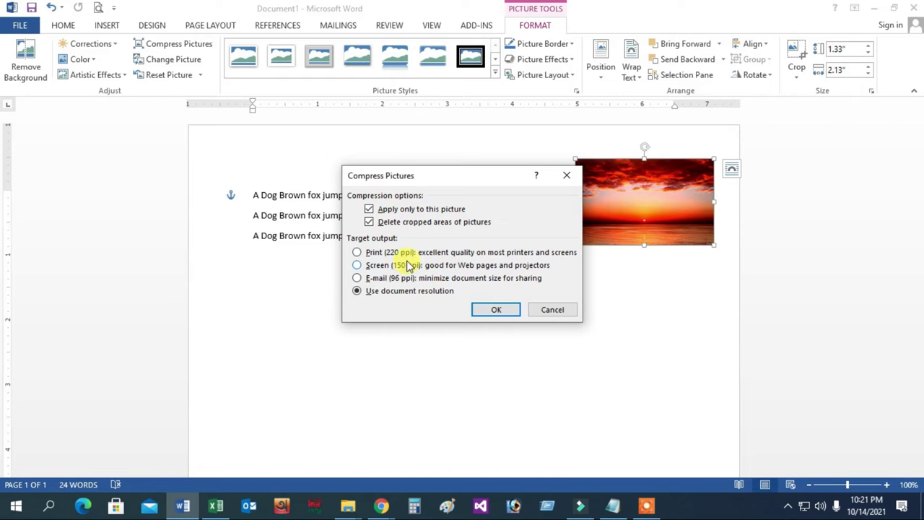
- Cancel compression, abandon a picture change, and delete then restore the sunset picture
{"action": "left_click", "coordinate": [549, 309]}
{"action": "left_click", "coordinate": [182, 65]}
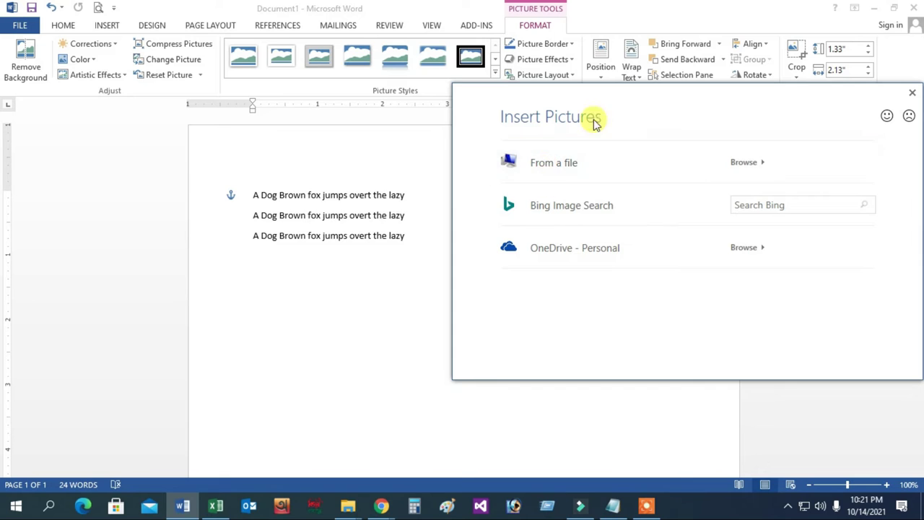
{"action": "left_click_drag", "start_coordinate": [619, 108], "coordinate": [222, 183]}
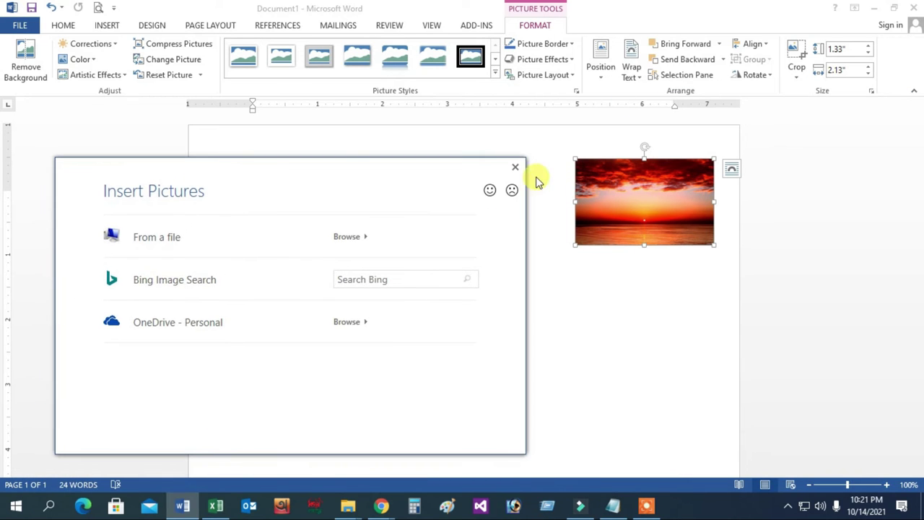
{"action": "left_click", "coordinate": [515, 167]}
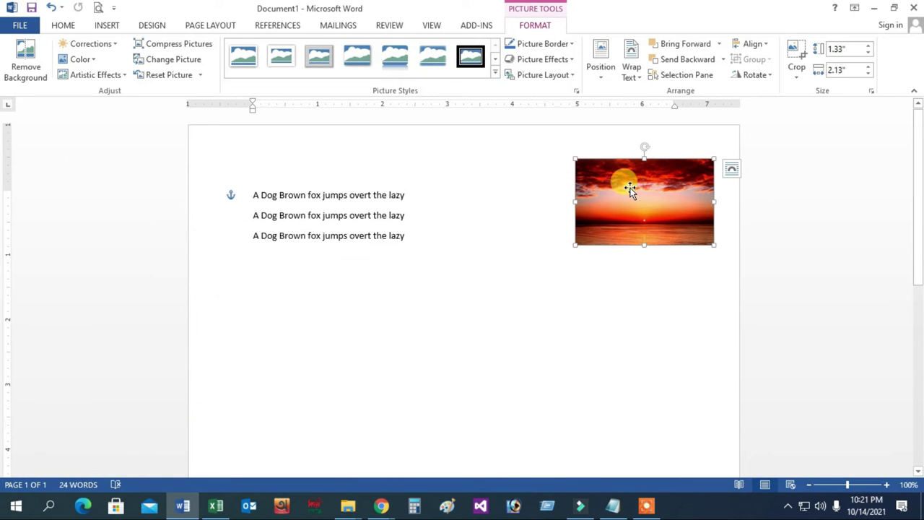
{"action": "key", "text": "Delete"}
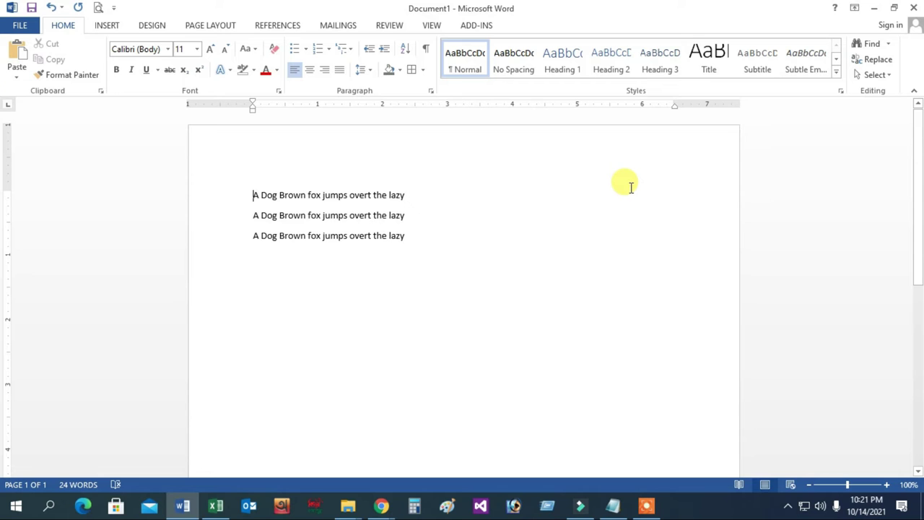
{"action": "key", "text": "ctrl+z"}
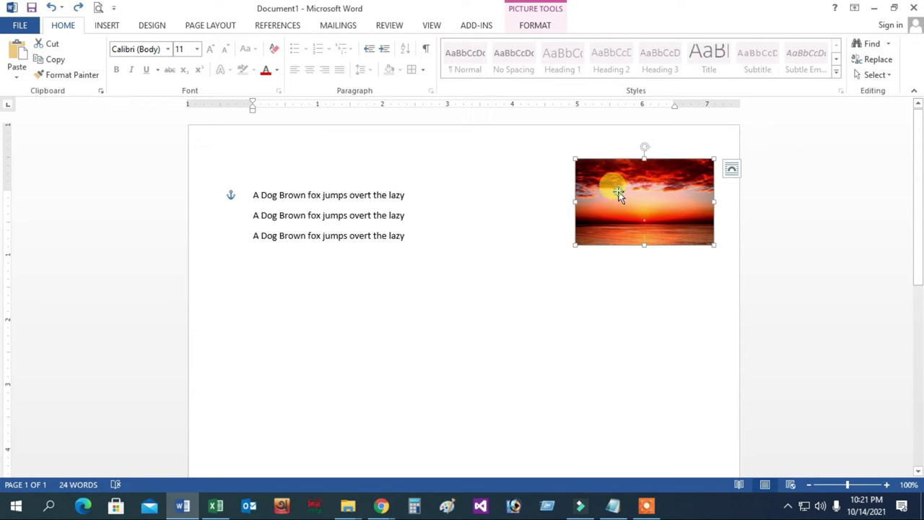
- Replace the sunset picture with the Earth image file and reset its picture and size
{"action": "left_click", "coordinate": [538, 27]}
{"action": "left_click", "coordinate": [170, 59]}
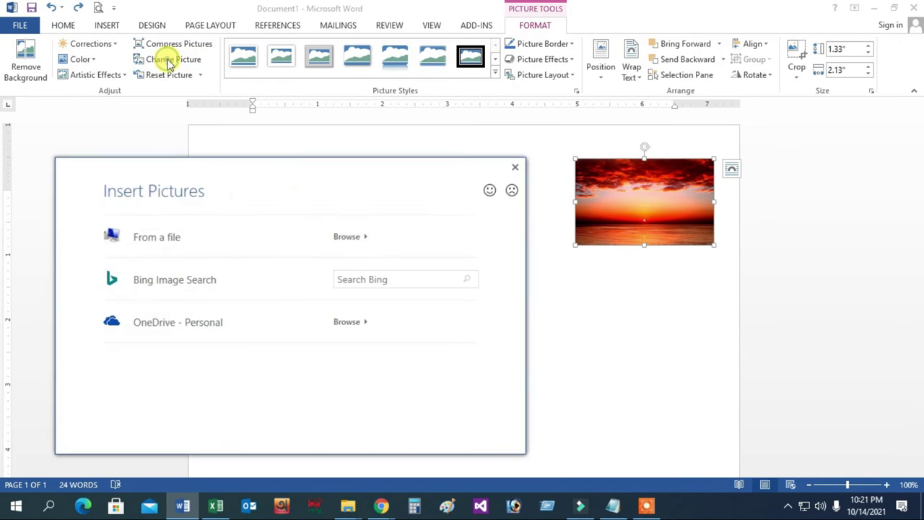
{"action": "left_click", "coordinate": [153, 250]}
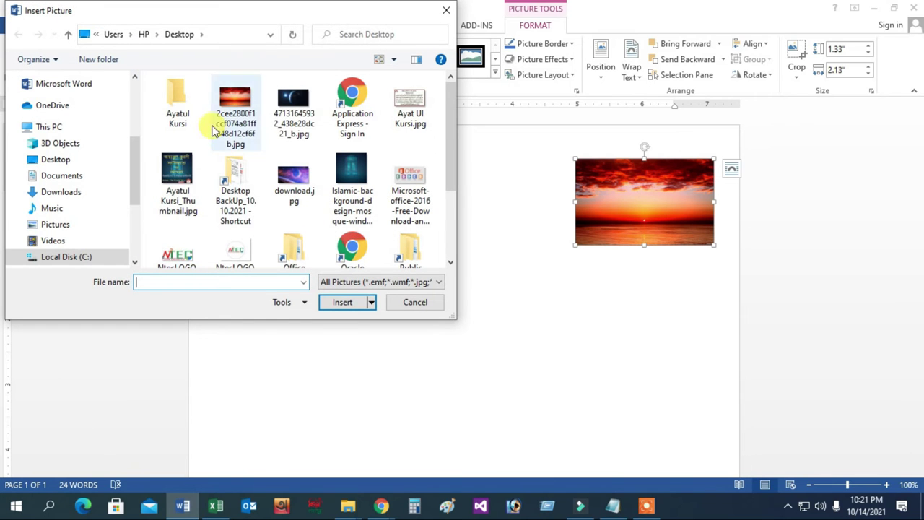
{"action": "left_click", "coordinate": [298, 125]}
{"action": "left_click", "coordinate": [346, 300]}
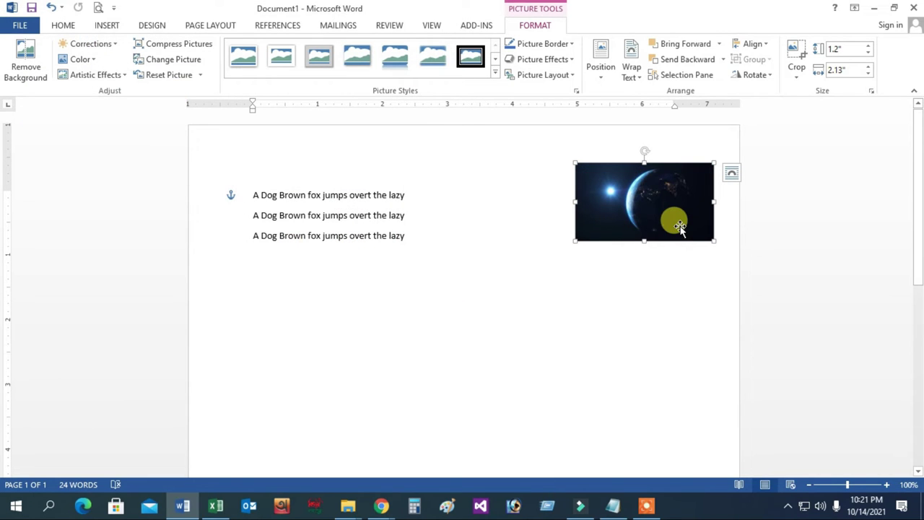
{"action": "left_click", "coordinate": [200, 75]}
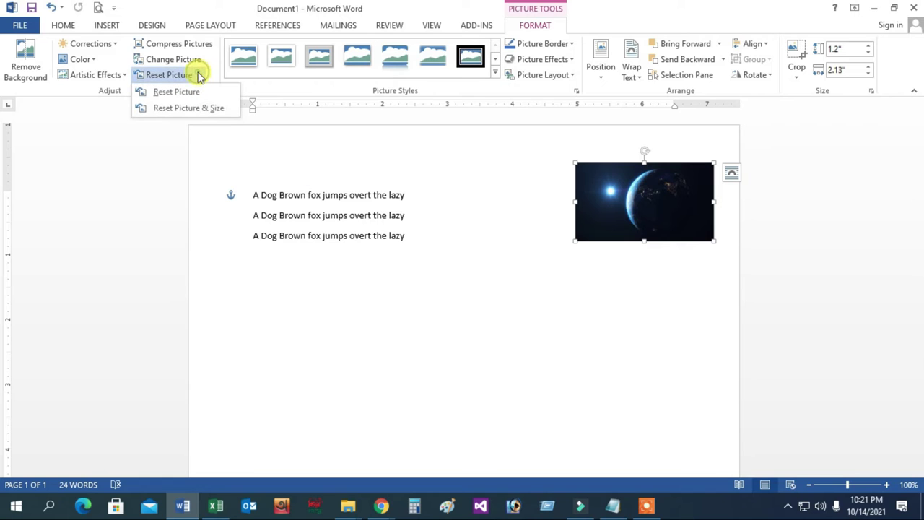
{"action": "left_click", "coordinate": [188, 108]}
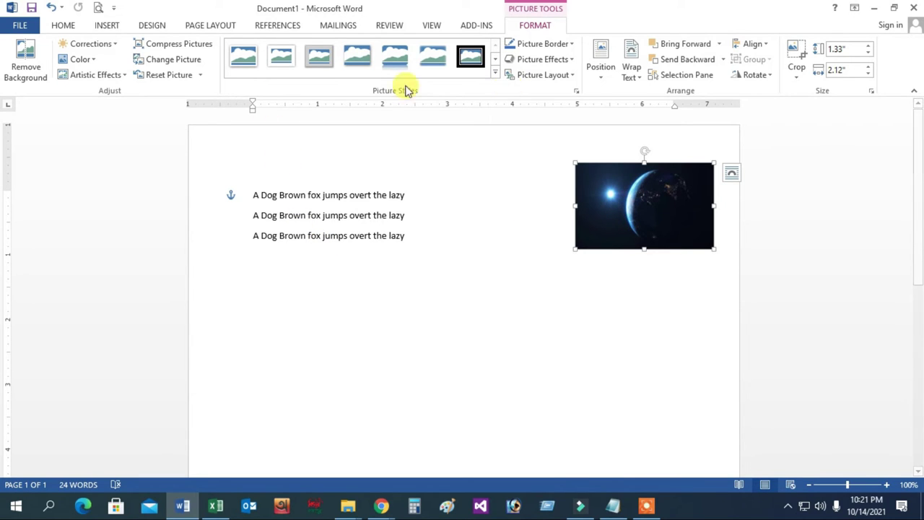
- Preview the picture styles without applying any, then bring up the picture's border colour choices
{"action": "left_click", "coordinate": [496, 74]}
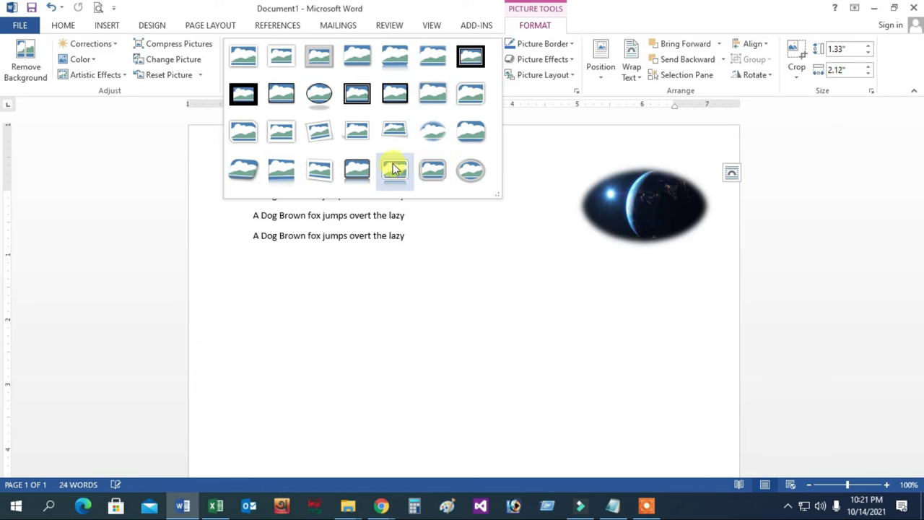
{"action": "left_click", "coordinate": [541, 30]}
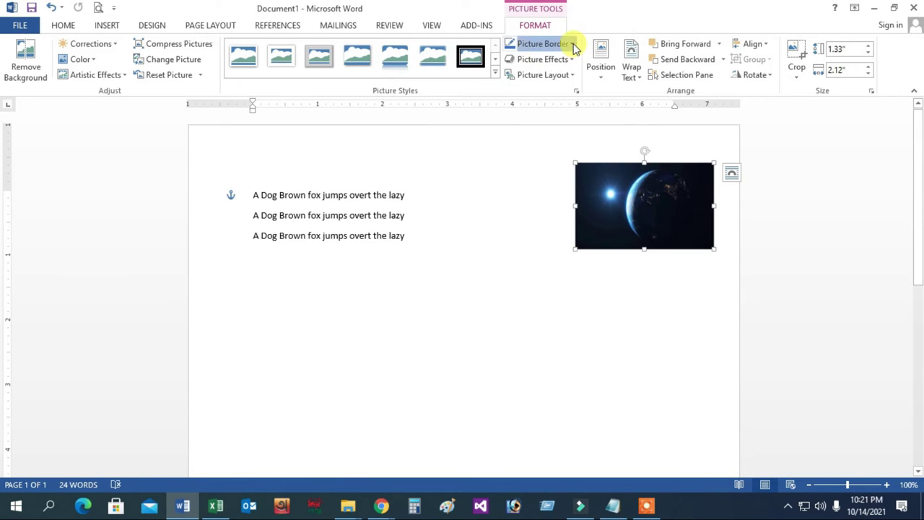
{"action": "left_click", "coordinate": [570, 44]}
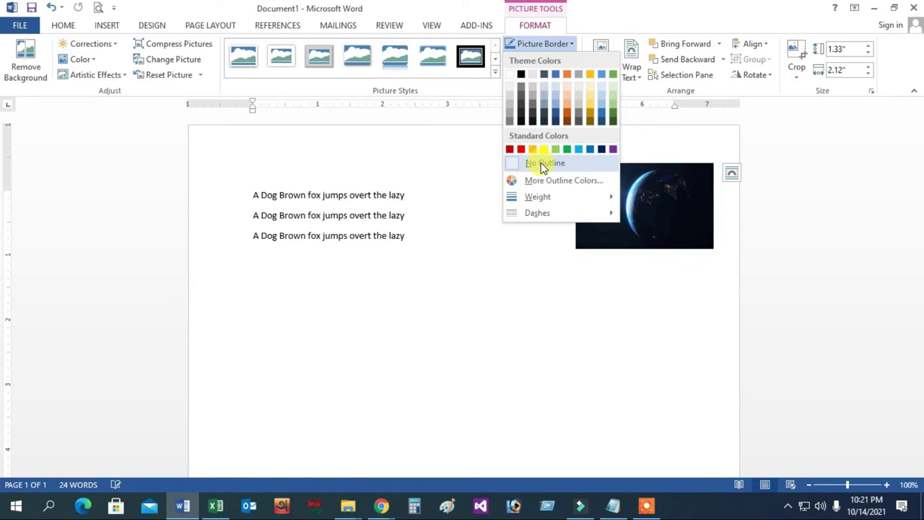
- Give the space picture a thicker border and colour it gold
{"action": "mouse_move", "coordinate": [536, 198]}
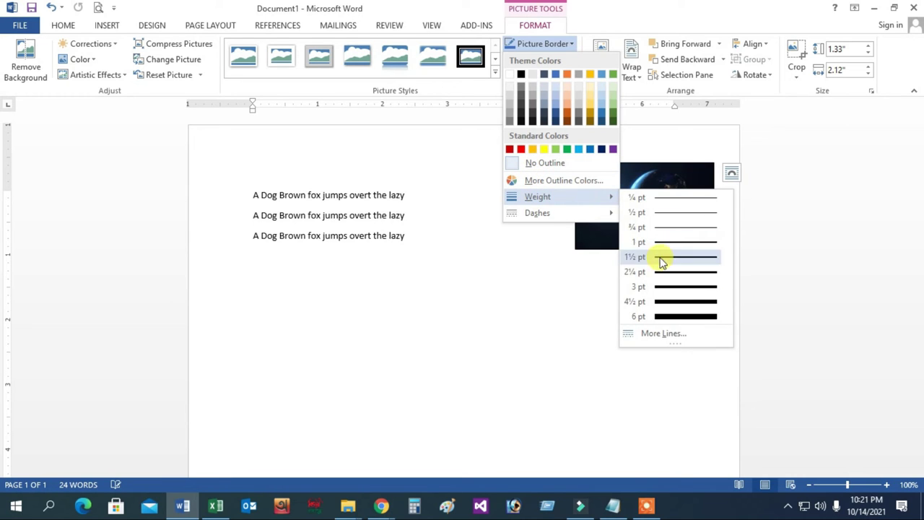
{"action": "left_click", "coordinate": [672, 295]}
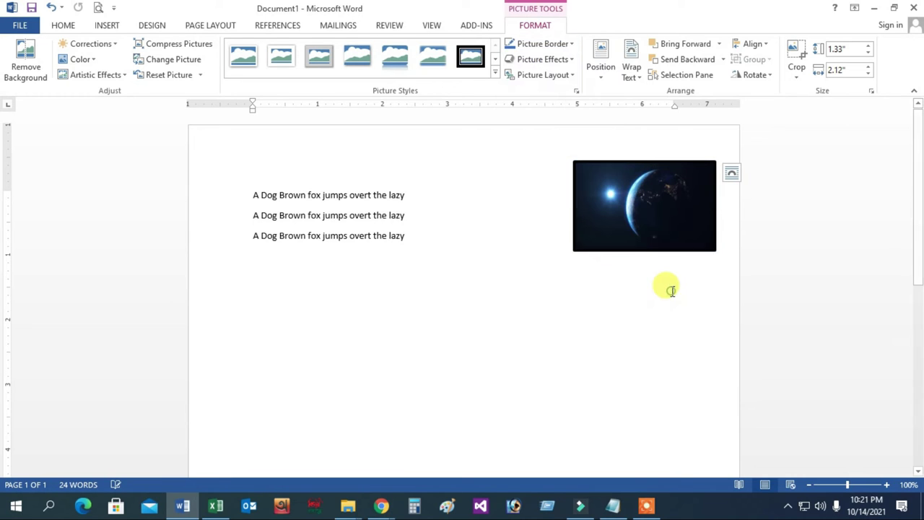
{"action": "left_click", "coordinate": [566, 45]}
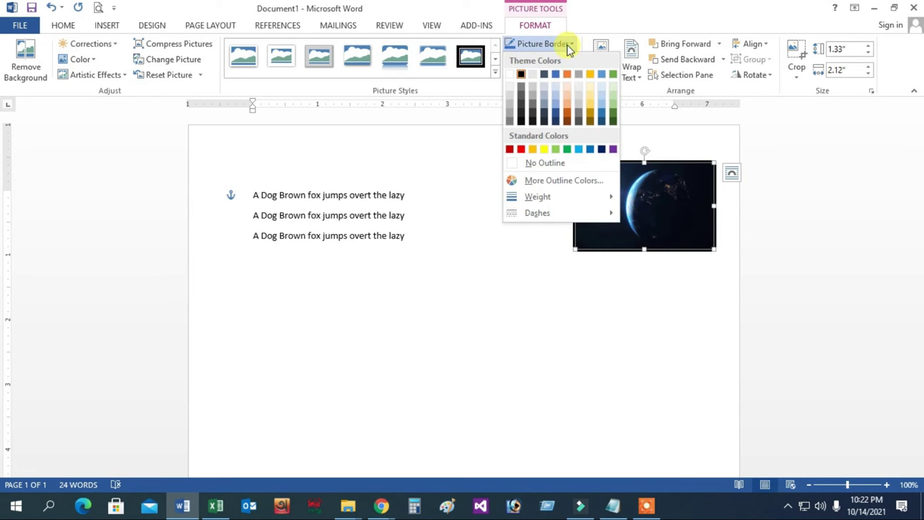
{"action": "left_click", "coordinate": [592, 107]}
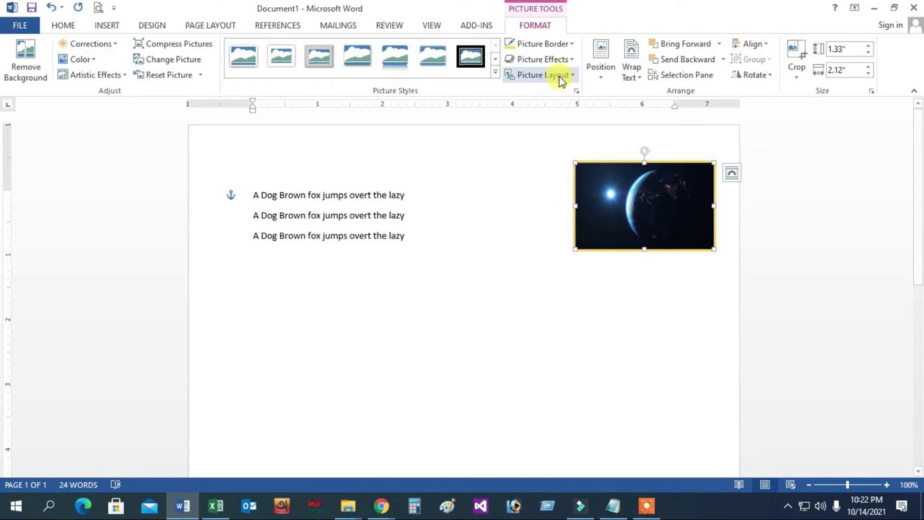
{"action": "left_click", "coordinate": [633, 209]}
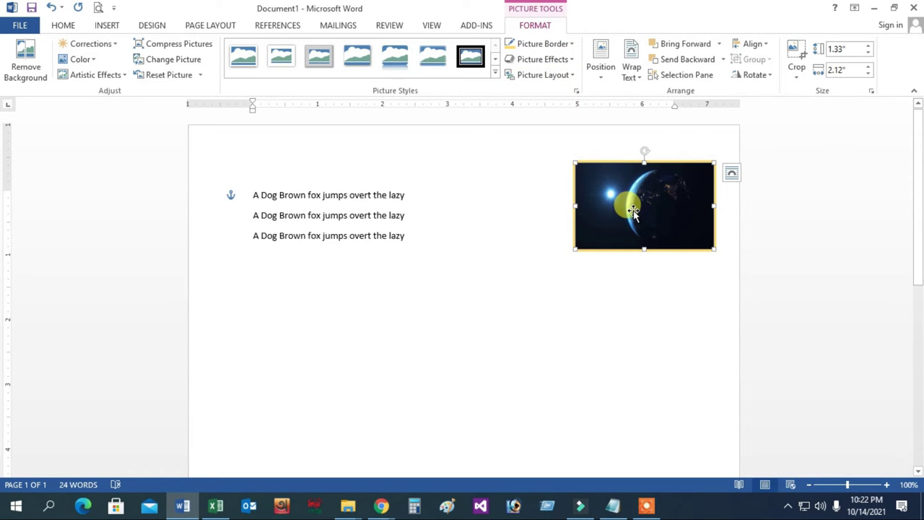
- Apply an orange glow effect around the space picture
{"action": "left_click", "coordinate": [566, 61]}
{"action": "mouse_move", "coordinate": [541, 177]}
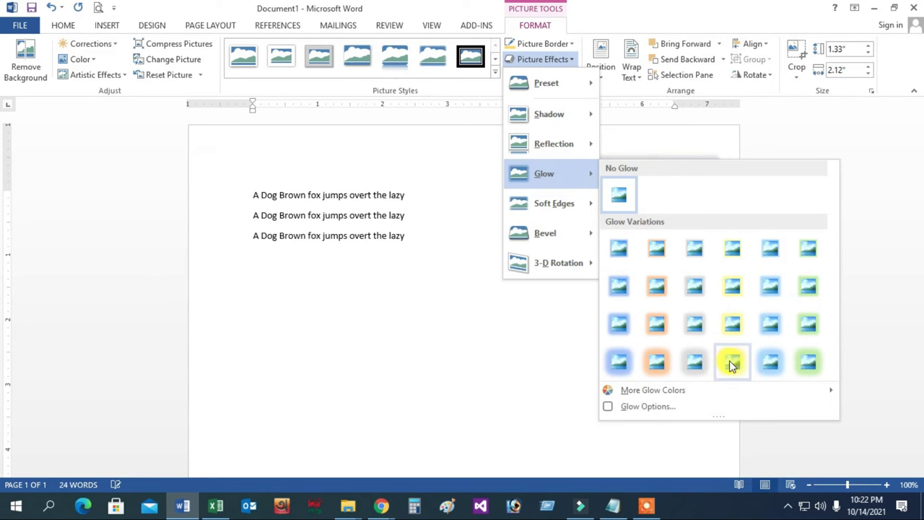
{"action": "left_click", "coordinate": [657, 363]}
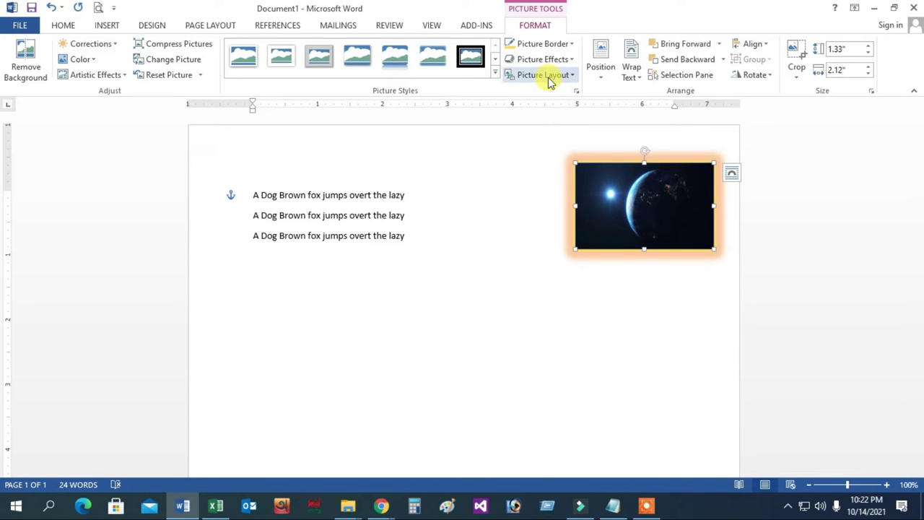
{"action": "left_click", "coordinate": [599, 72]}
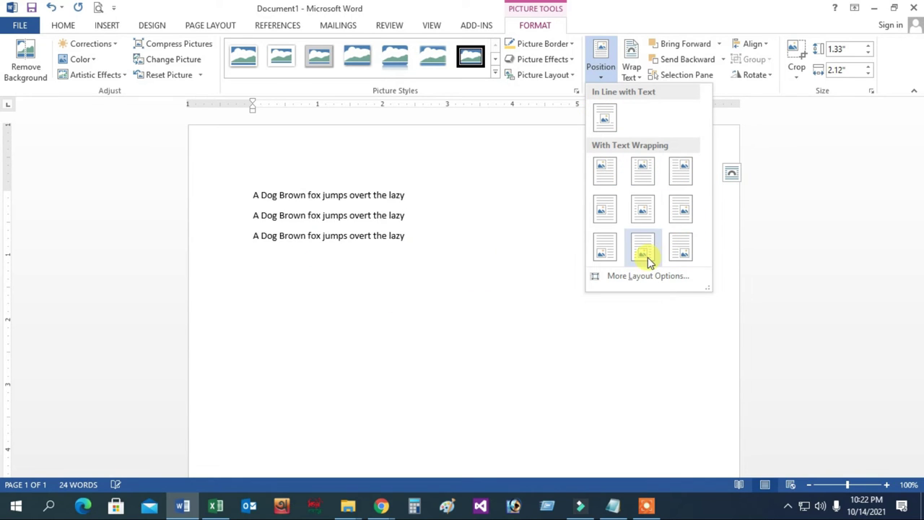
- Leave position and picture layout unchanged and apply a text wrapping style to the picture
{"action": "left_click", "coordinate": [454, 175]}
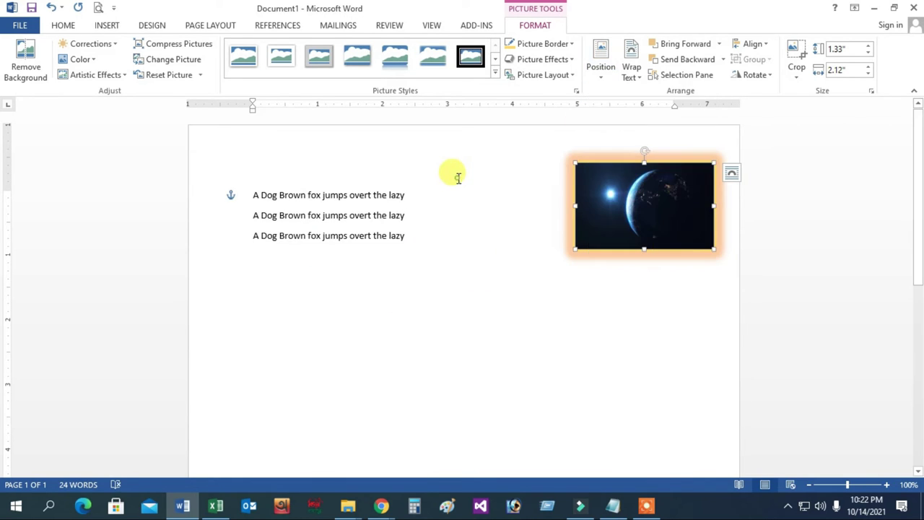
{"action": "left_click", "coordinate": [571, 79]}
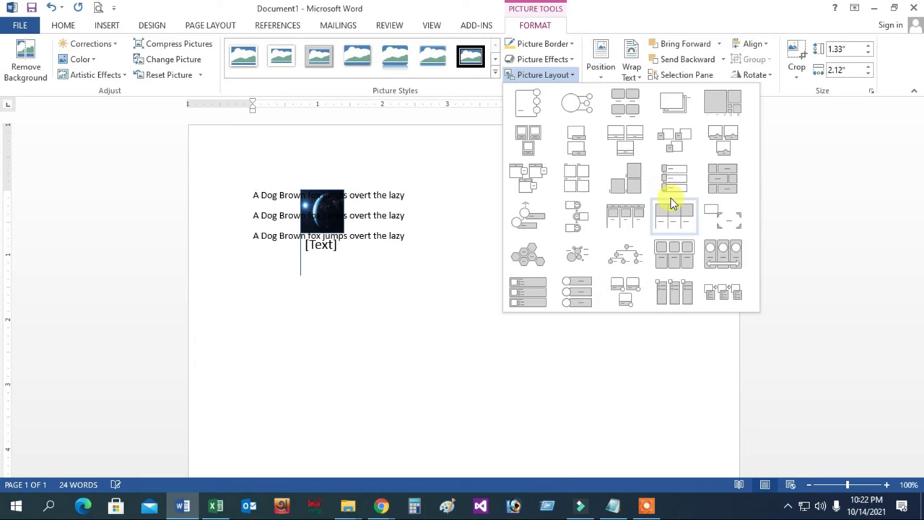
{"action": "left_click", "coordinate": [405, 149]}
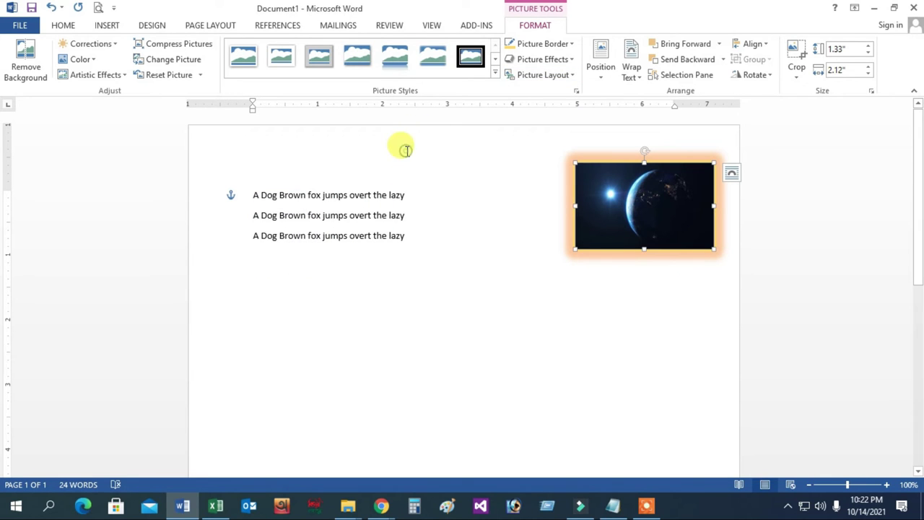
{"action": "left_click", "coordinate": [601, 81]}
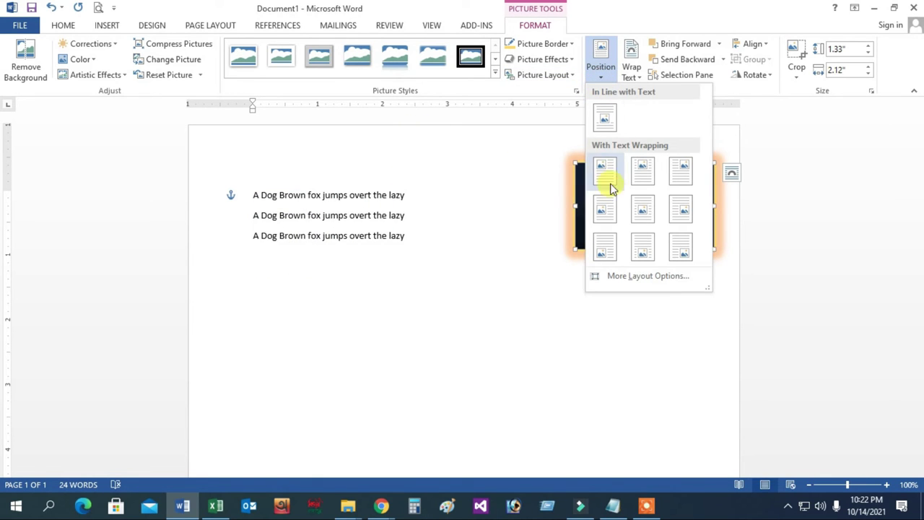
{"action": "left_click", "coordinate": [487, 138]}
{"action": "left_click", "coordinate": [638, 83]}
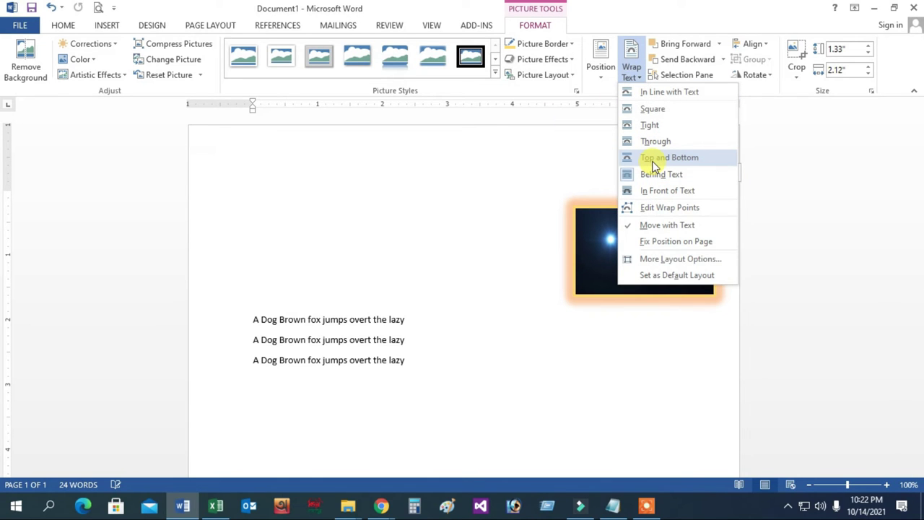
{"action": "left_click", "coordinate": [657, 174]}
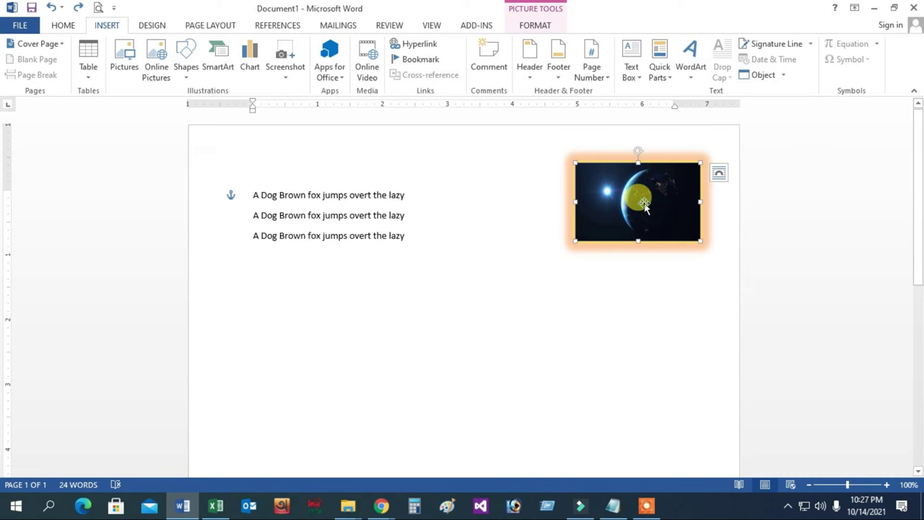
- Crop away the right and bottom parts of the space picture
{"action": "left_click", "coordinate": [539, 26]}
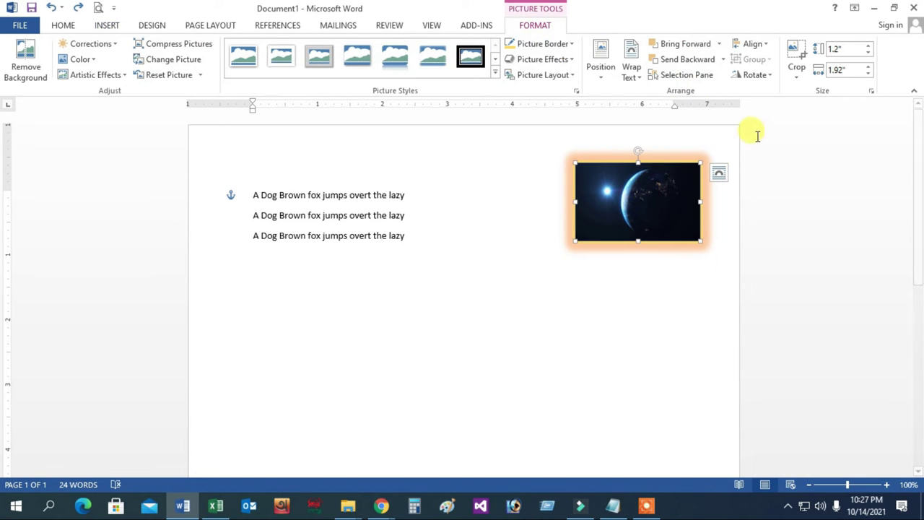
{"action": "left_click", "coordinate": [798, 75]}
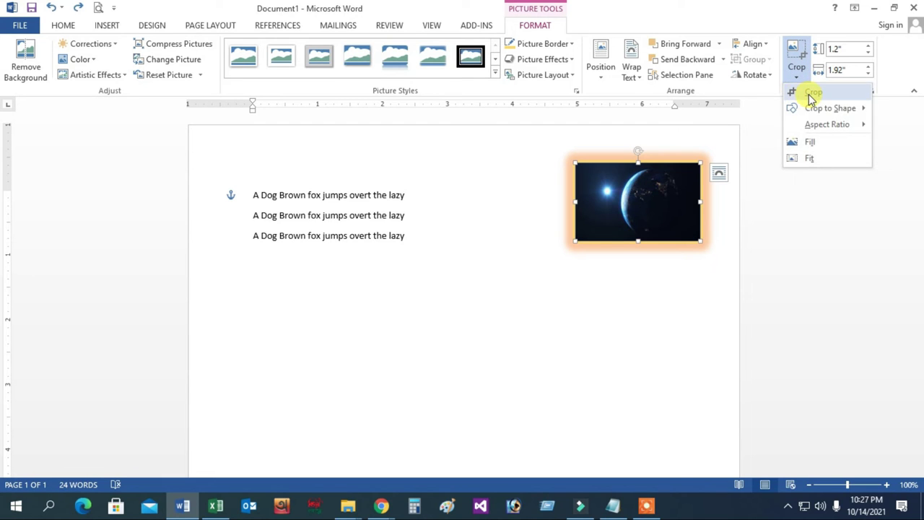
{"action": "left_click", "coordinate": [809, 93]}
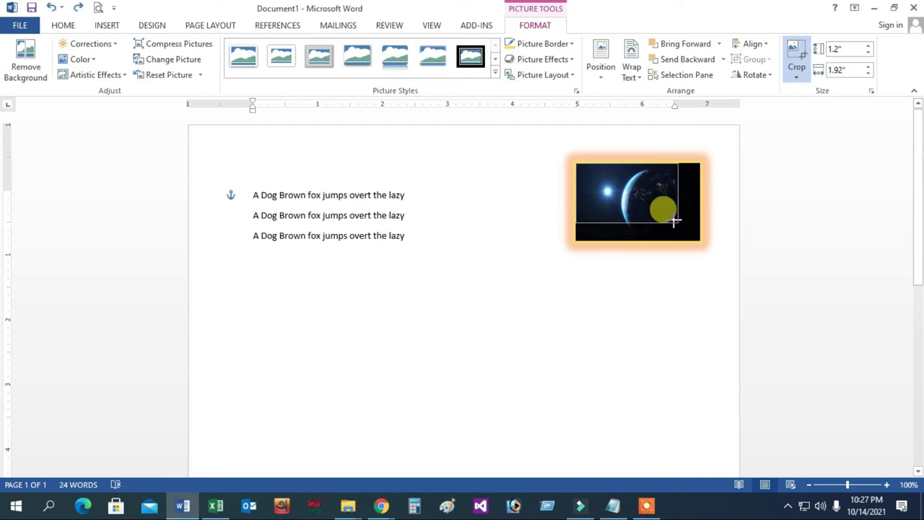
{"action": "left_click_drag", "start_coordinate": [698, 239], "coordinate": [664, 213]}
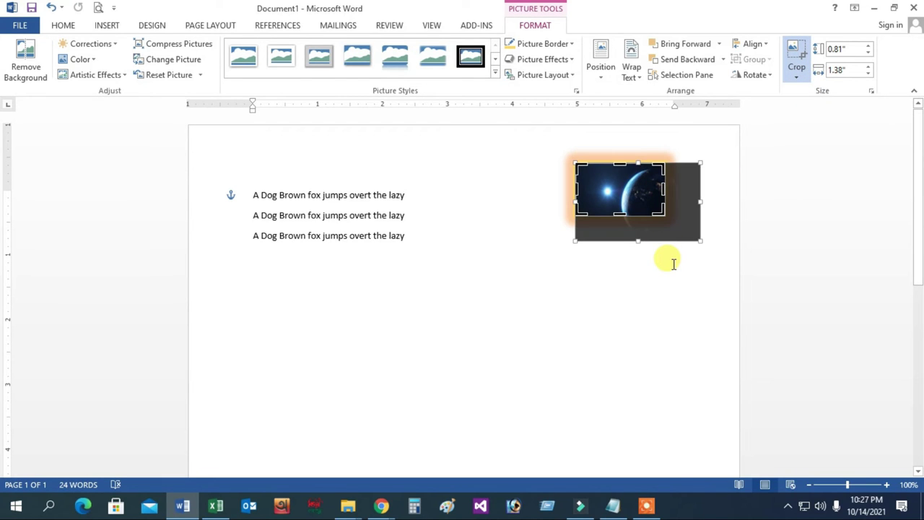
{"action": "left_click", "coordinate": [673, 264]}
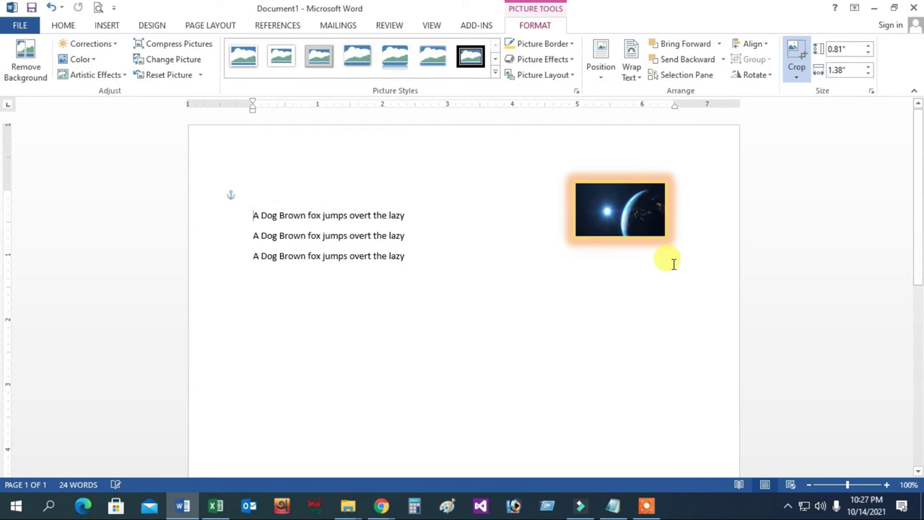
- Set the picture's height to 1.2" (2.03" wide), then click off it onto the empty line
{"action": "left_click", "coordinate": [635, 245]}
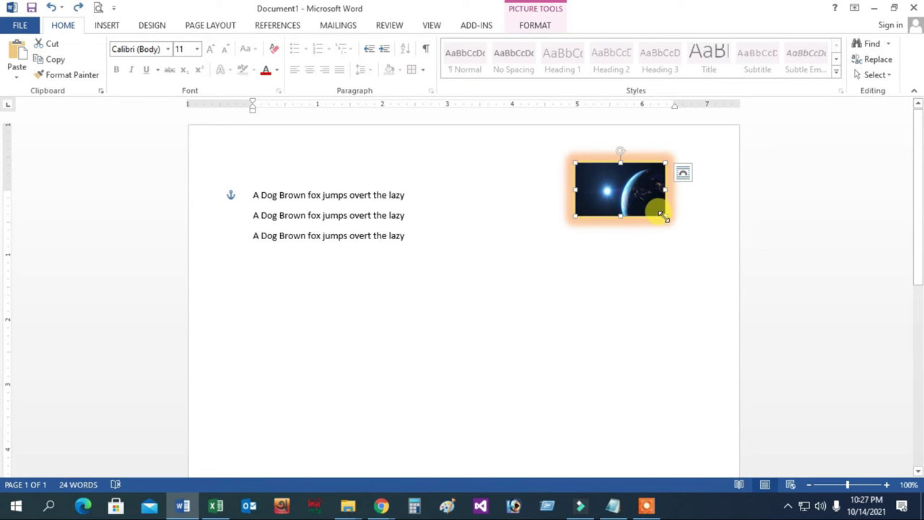
{"action": "left_click", "coordinate": [553, 28]}
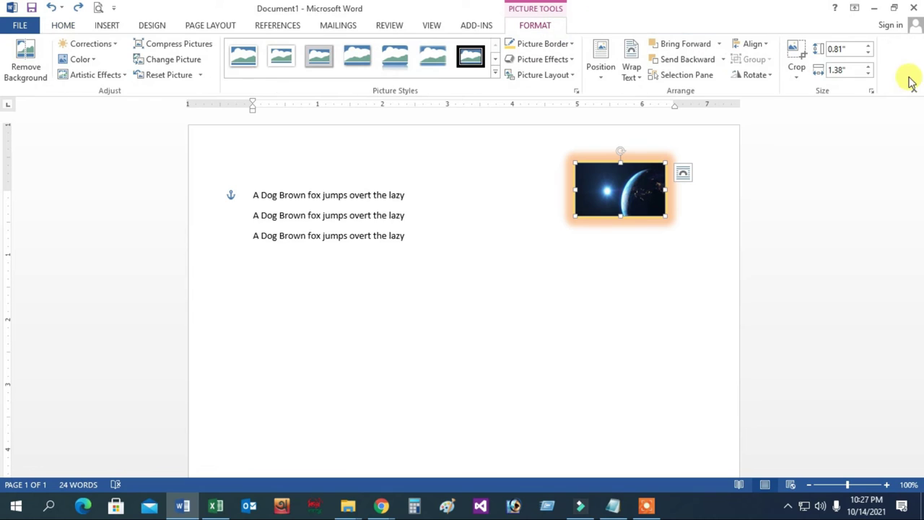
{"action": "left_click", "coordinate": [867, 53]}
{"action": "left_click", "coordinate": [868, 52]}
{"action": "left_click", "coordinate": [868, 53]}
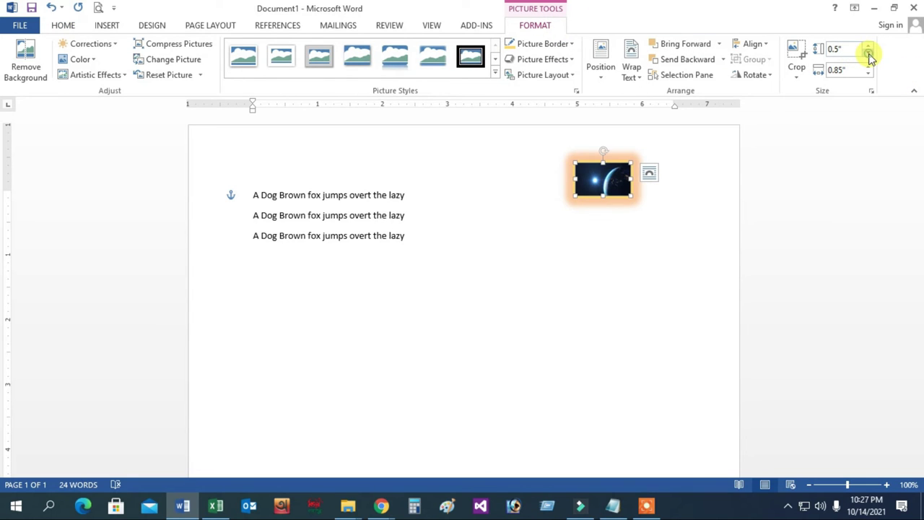
{"action": "left_click", "coordinate": [869, 47]}
{"action": "left_click", "coordinate": [868, 47]}
{"action": "left_click", "coordinate": [869, 47]}
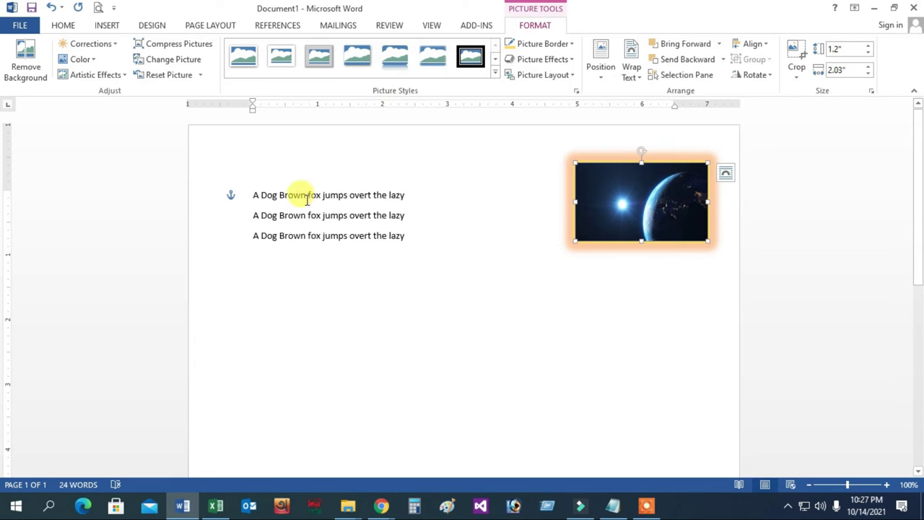
{"action": "left_click", "coordinate": [361, 316]}
{"action": "left_click", "coordinate": [628, 216]}
{"action": "left_click", "coordinate": [361, 397]}
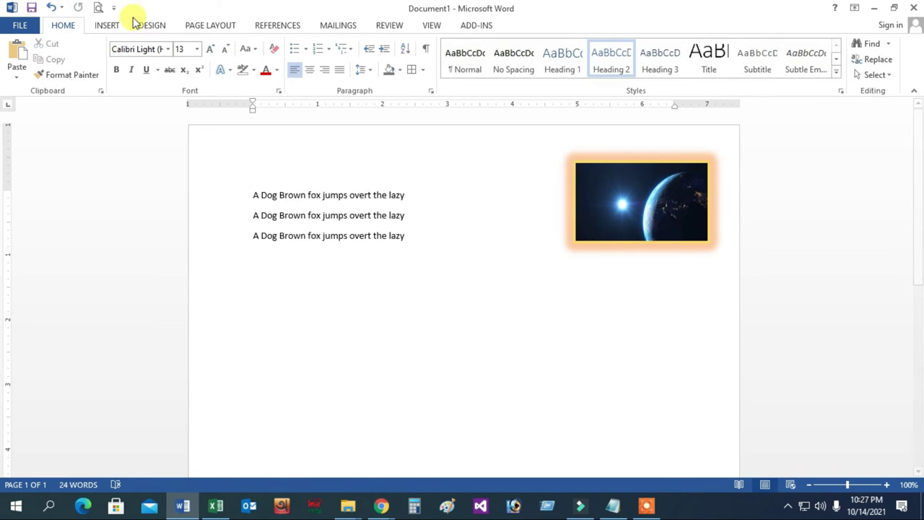
{"action": "left_click", "coordinate": [107, 23]}
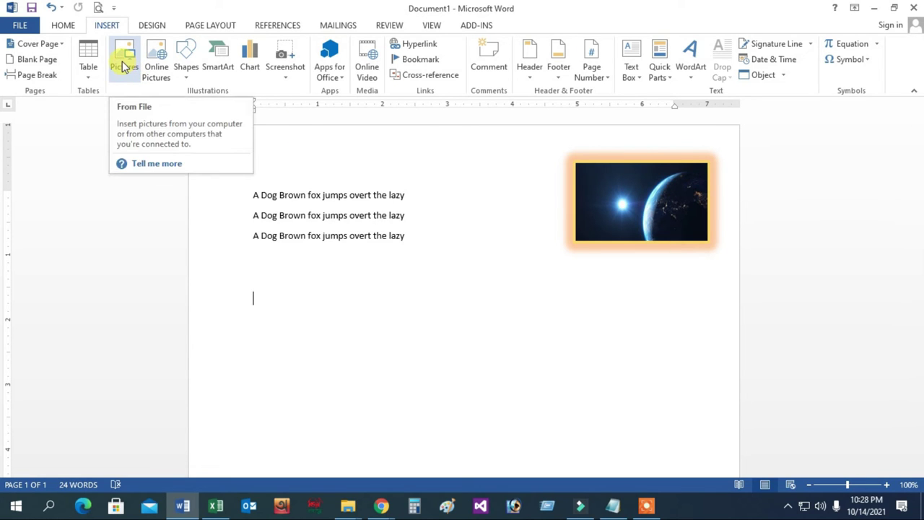
- Draw a wide blue rectangle below the text lines and type 'jsjdfjdlsjfjsdkl' inside it
{"action": "left_click", "coordinate": [186, 69]}
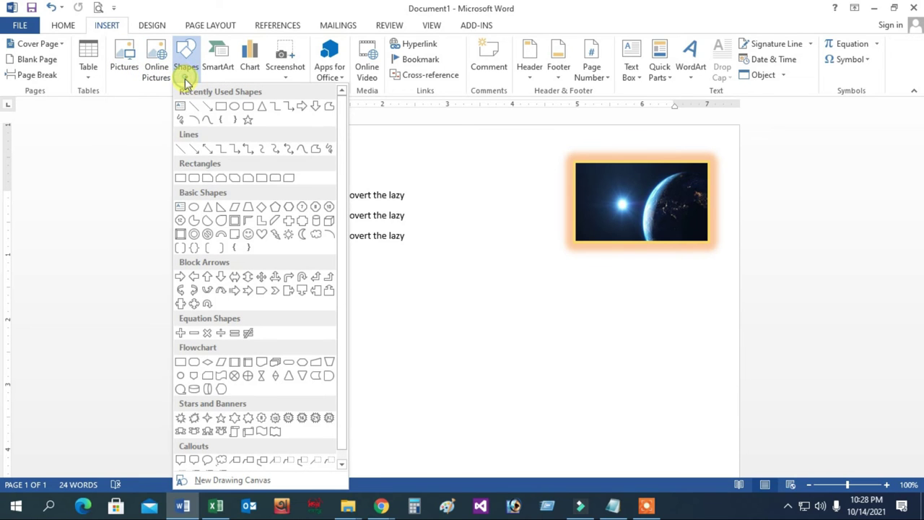
{"action": "left_click", "coordinate": [219, 108]}
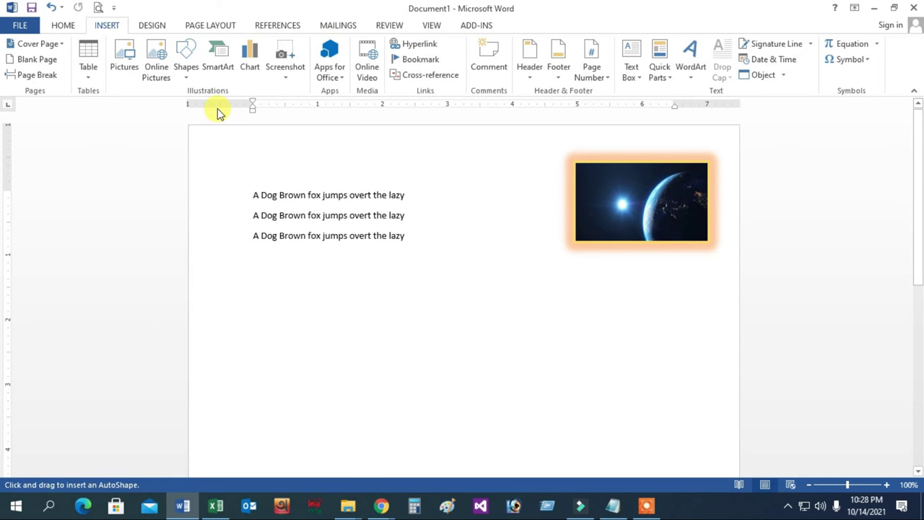
{"action": "left_click_drag", "start_coordinate": [257, 304], "coordinate": [721, 419]}
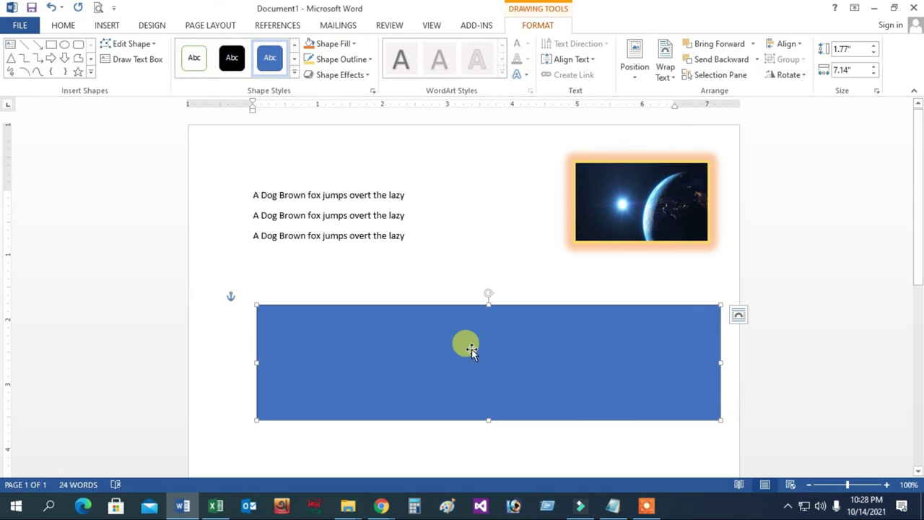
{"action": "right_click", "coordinate": [459, 308]}
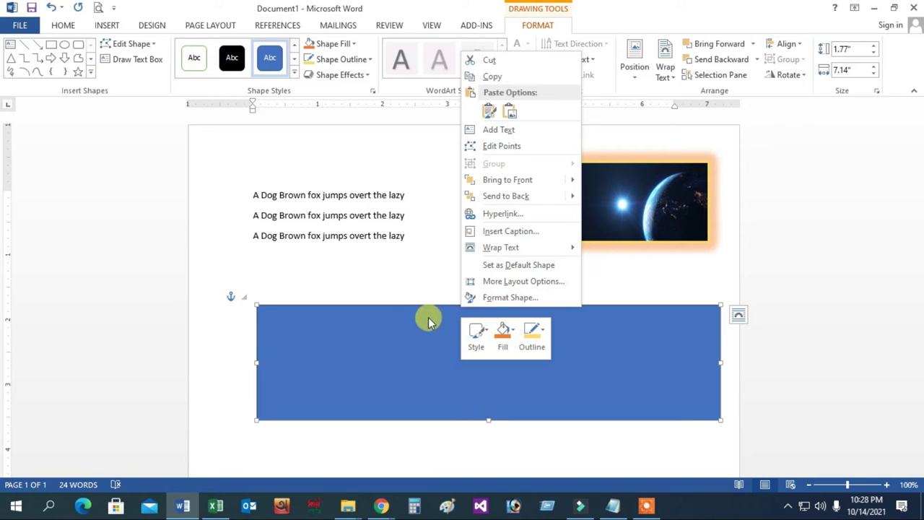
{"action": "left_click", "coordinate": [503, 132]}
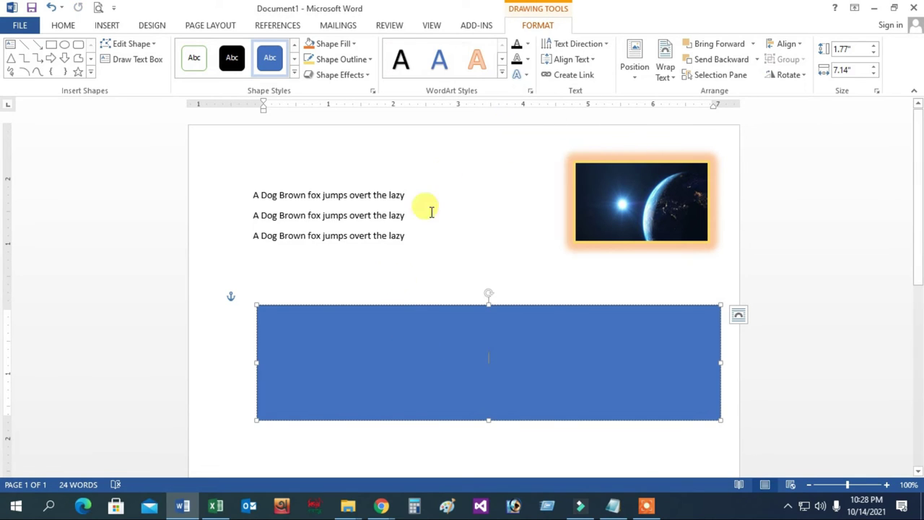
{"action": "type", "text": "jsjdfjdlsjfjsdkl"}
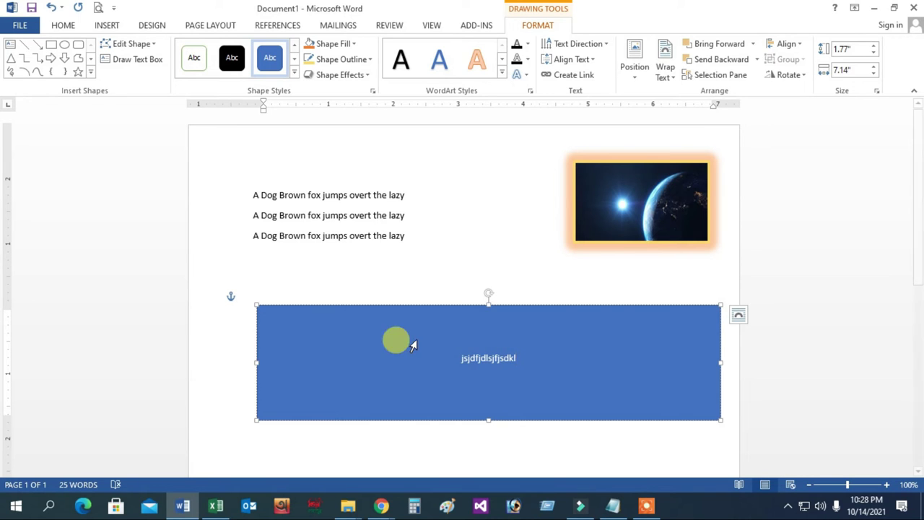
- Make the rectangle's text 24 pt and select the whole rectangle
{"action": "left_click_drag", "start_coordinate": [522, 353], "coordinate": [403, 358]}
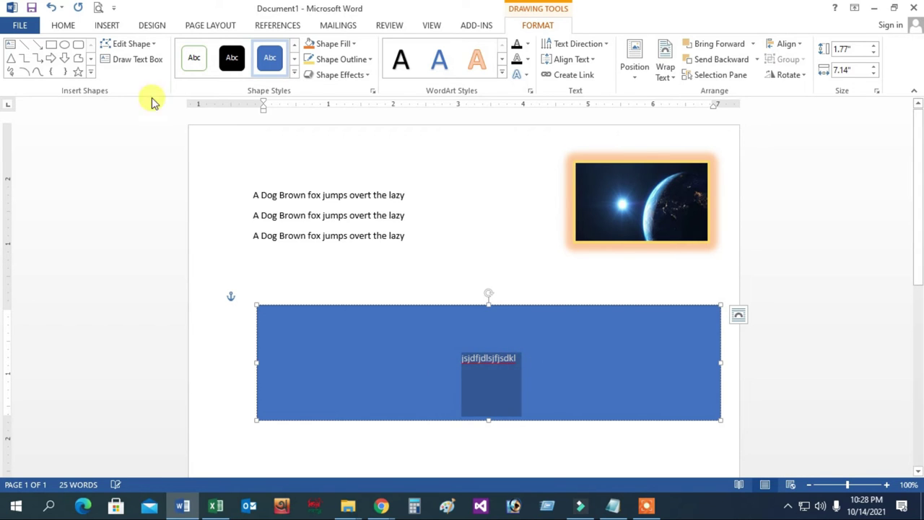
{"action": "left_click", "coordinate": [65, 25]}
{"action": "left_click", "coordinate": [200, 49]}
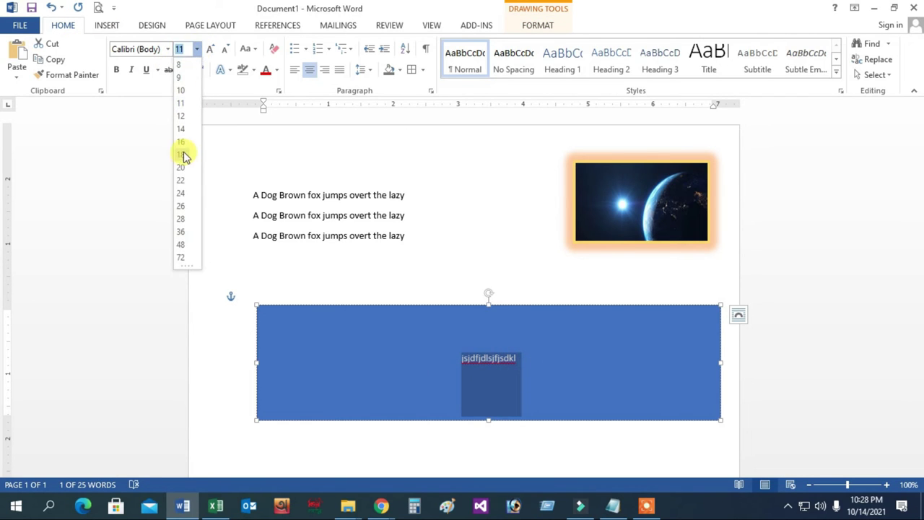
{"action": "left_click", "coordinate": [181, 193]}
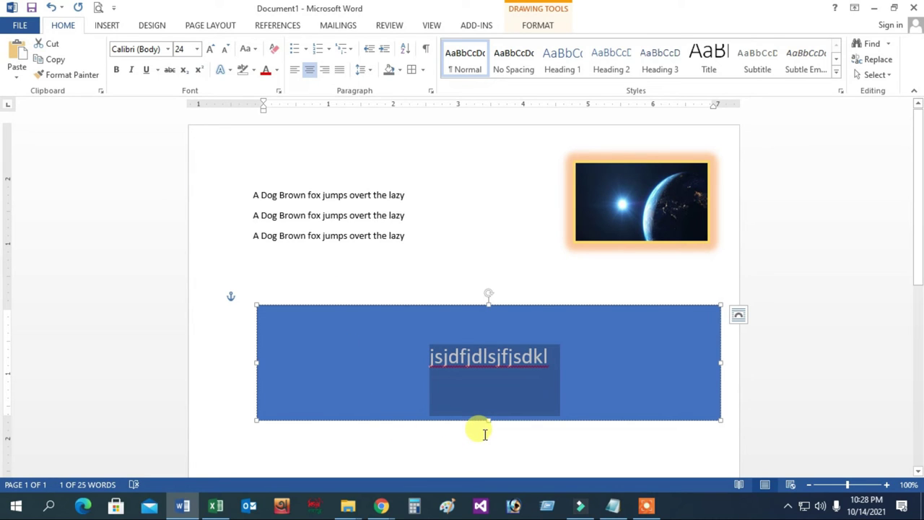
{"action": "left_click", "coordinate": [363, 306]}
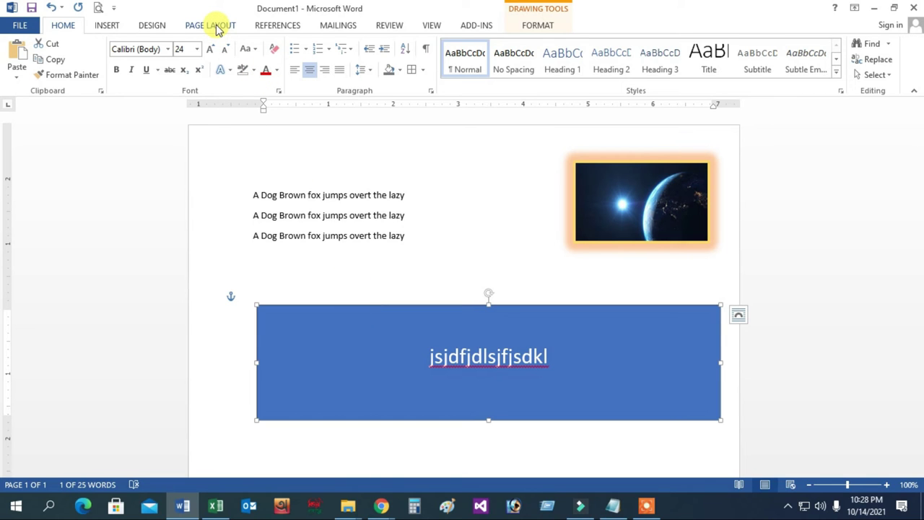
{"action": "left_click", "coordinate": [107, 26]}
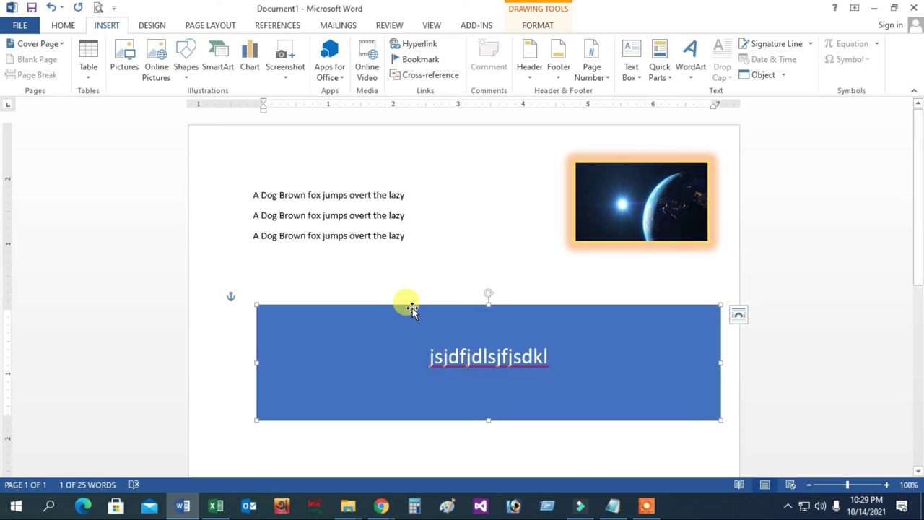
- Delete the blue rectangle, then insert a Basic Block List SmartArt and delete it too
{"action": "key", "text": "Delete"}
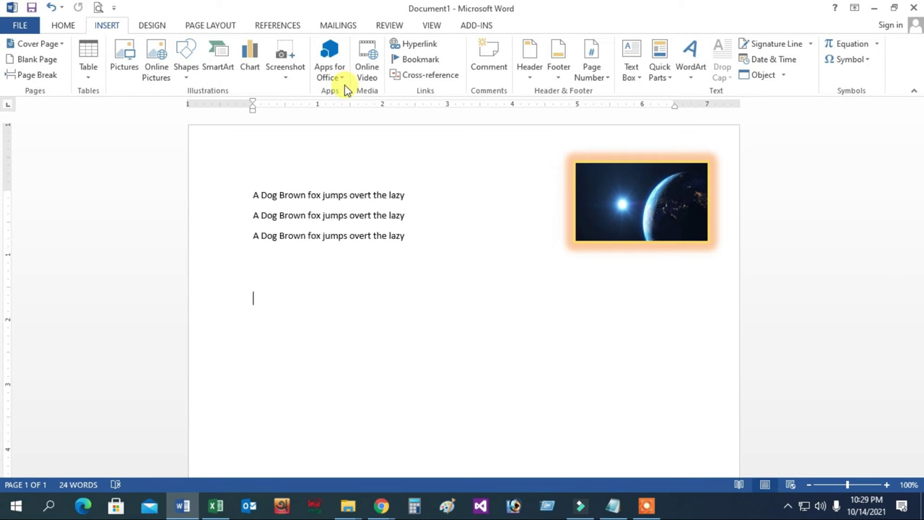
{"action": "left_click", "coordinate": [184, 72]}
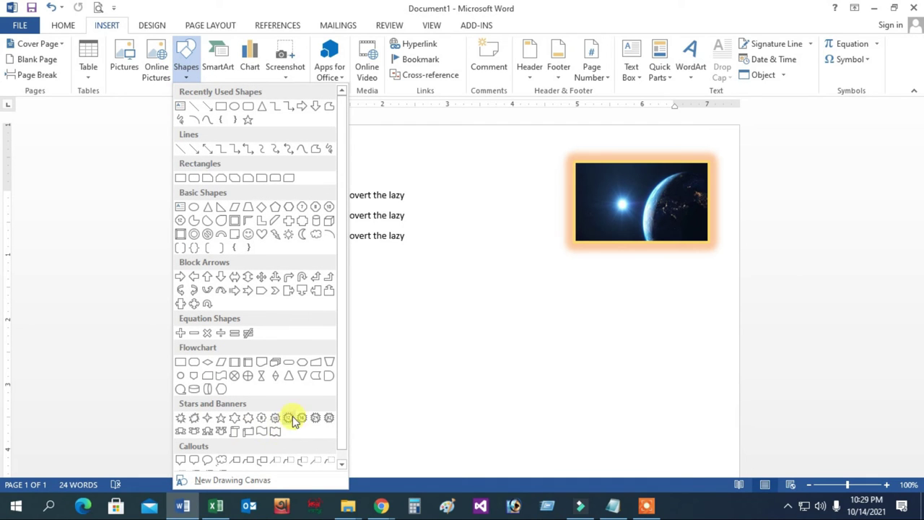
{"action": "left_click", "coordinate": [222, 69]}
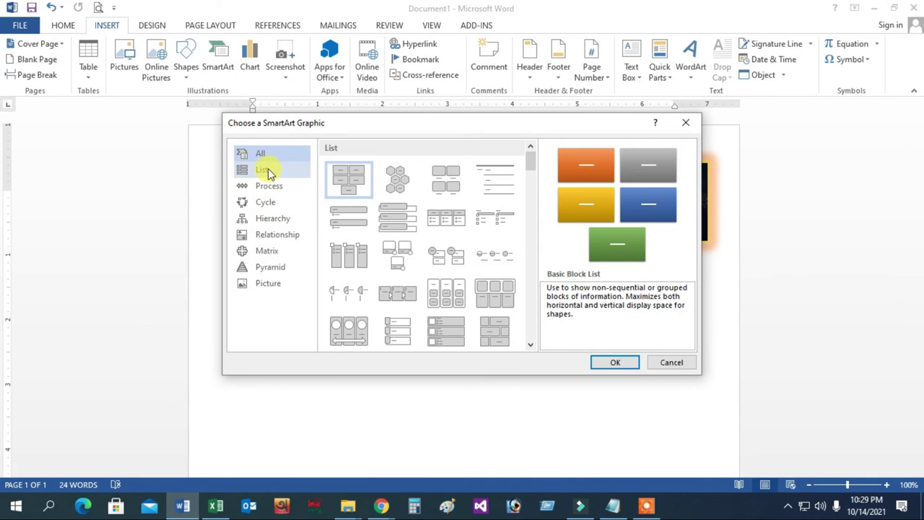
{"action": "left_click", "coordinate": [617, 363]}
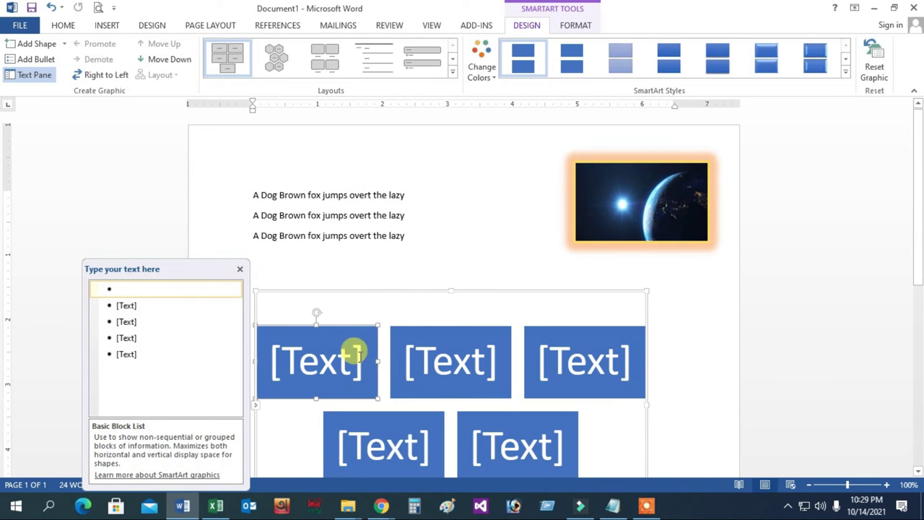
{"action": "left_click", "coordinate": [583, 282]}
{"action": "left_click", "coordinate": [532, 330]}
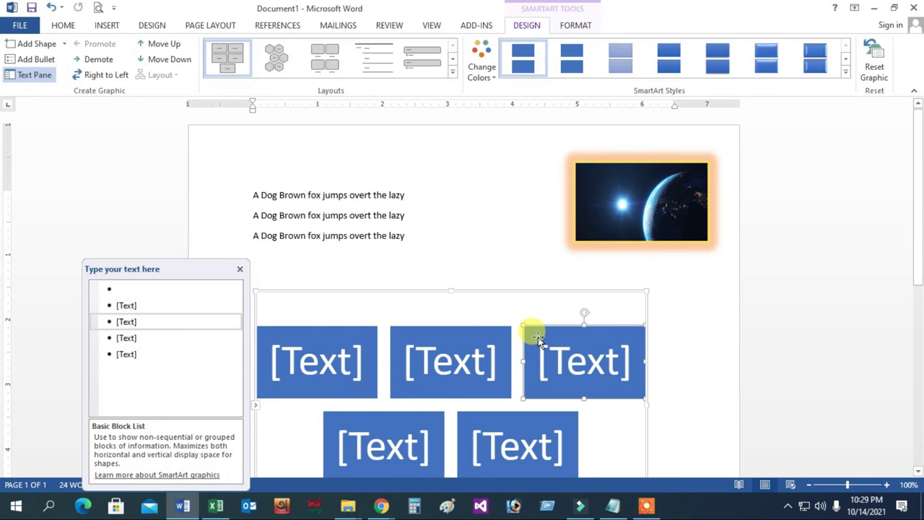
{"action": "left_click", "coordinate": [537, 291]}
{"action": "key", "text": "Delete"}
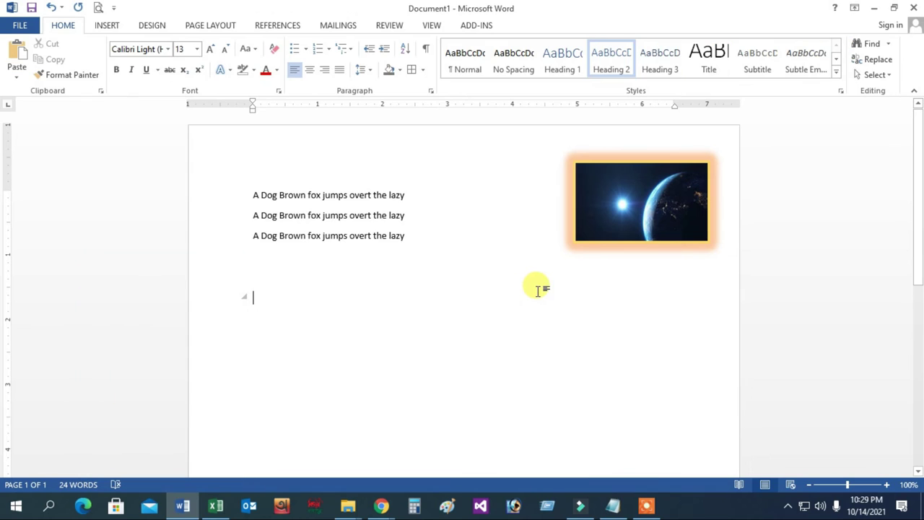
{"action": "left_click", "coordinate": [105, 26]}
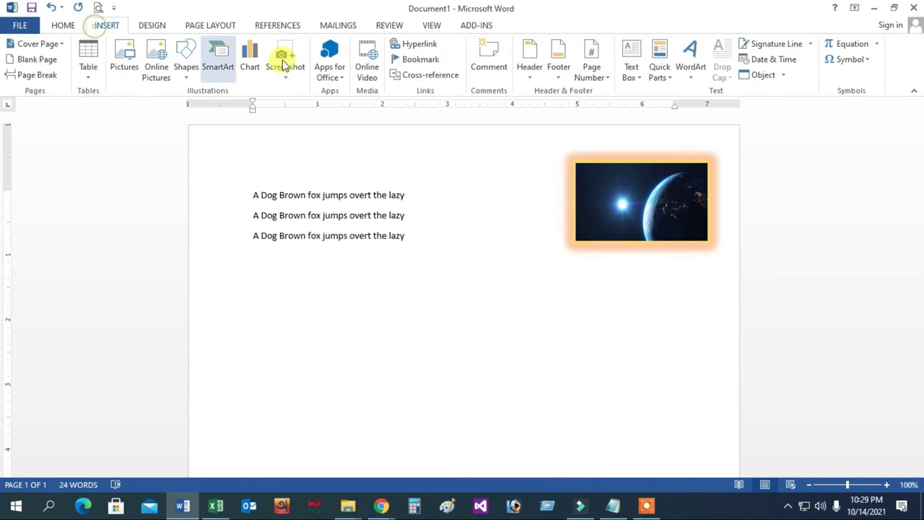
- Insert the Banded header and type 'NTEC' as its document title, then select the blue bar
{"action": "left_click", "coordinate": [531, 81]}
{"action": "scroll", "coordinate": [618, 298], "scroll_direction": "down", "scroll_amount": 3}
{"action": "scroll", "coordinate": [617, 300], "scroll_direction": "down", "scroll_amount": 10}
{"action": "scroll", "coordinate": [617, 305], "scroll_direction": "down", "scroll_amount": 1}
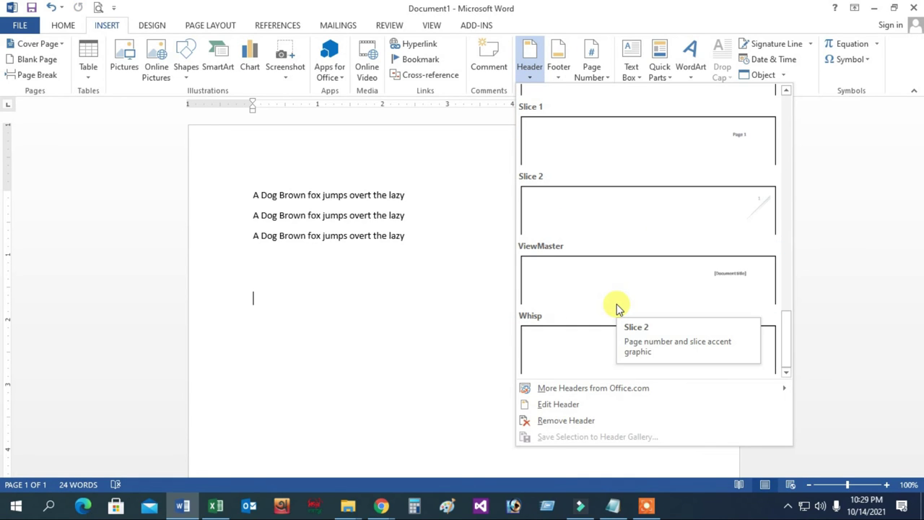
{"action": "scroll", "coordinate": [692, 368], "scroll_direction": "up", "scroll_amount": 10}
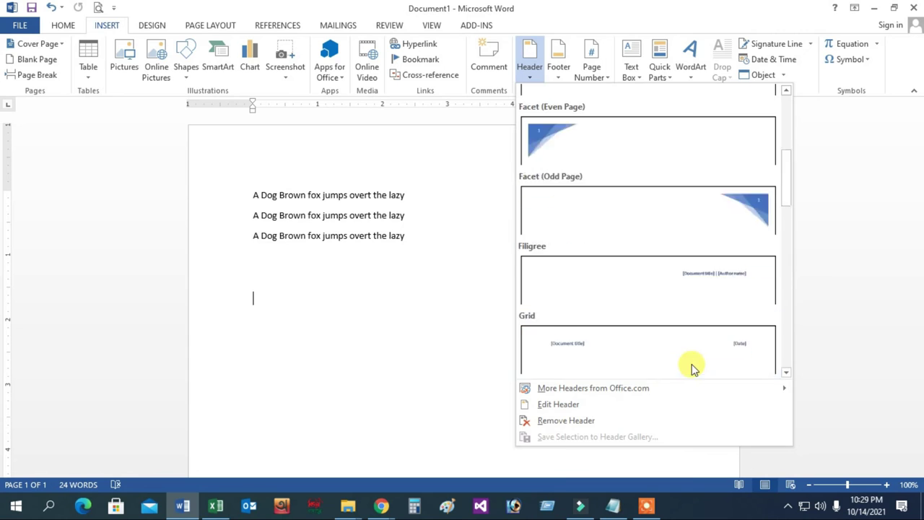
{"action": "scroll", "coordinate": [692, 368], "scroll_direction": "up", "scroll_amount": 5}
{"action": "left_click", "coordinate": [683, 355]}
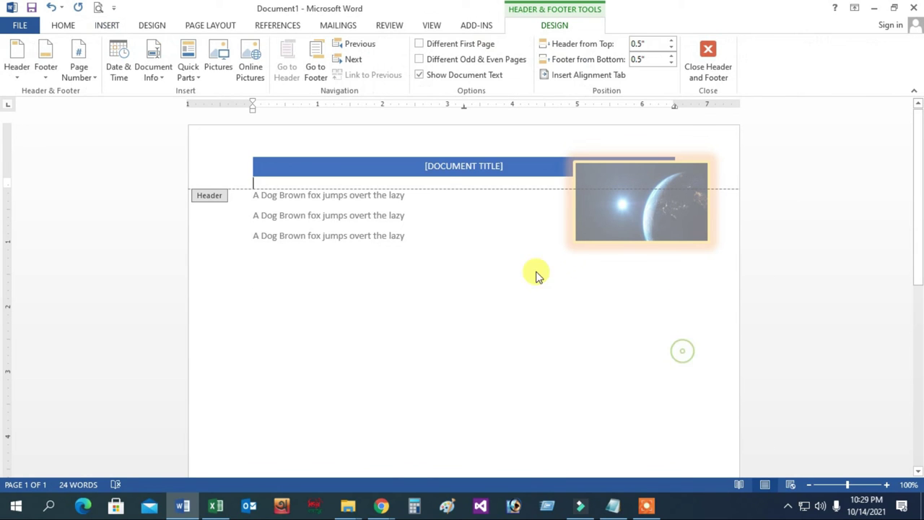
{"action": "left_click", "coordinate": [463, 165]}
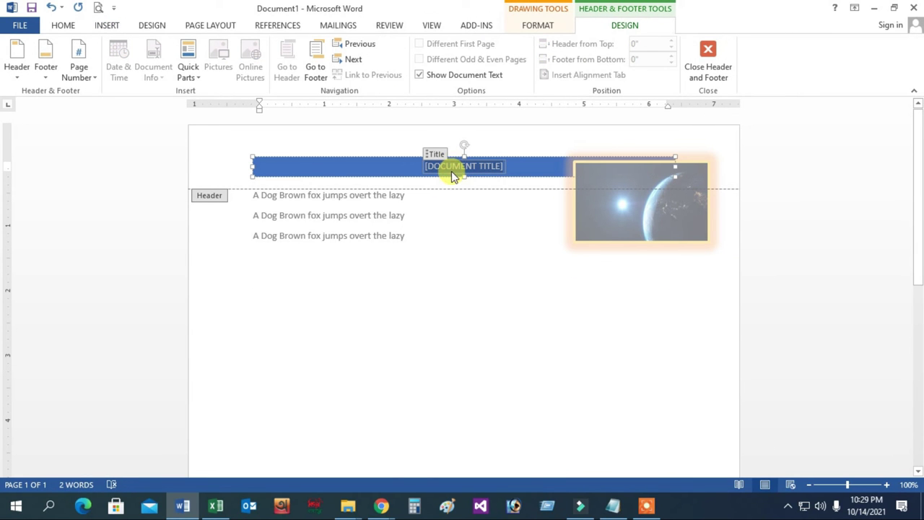
{"action": "type", "text": "NTEC"}
{"action": "left_click", "coordinate": [406, 308]}
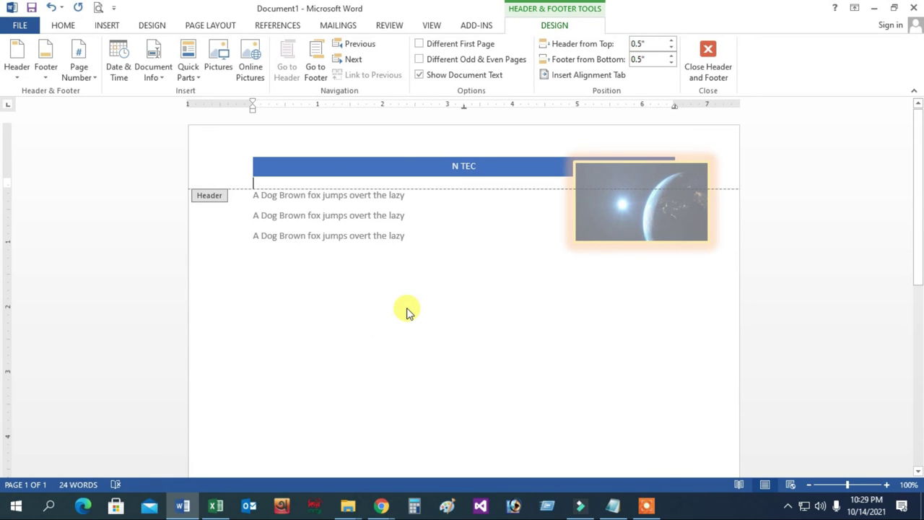
{"action": "left_click", "coordinate": [410, 169]}
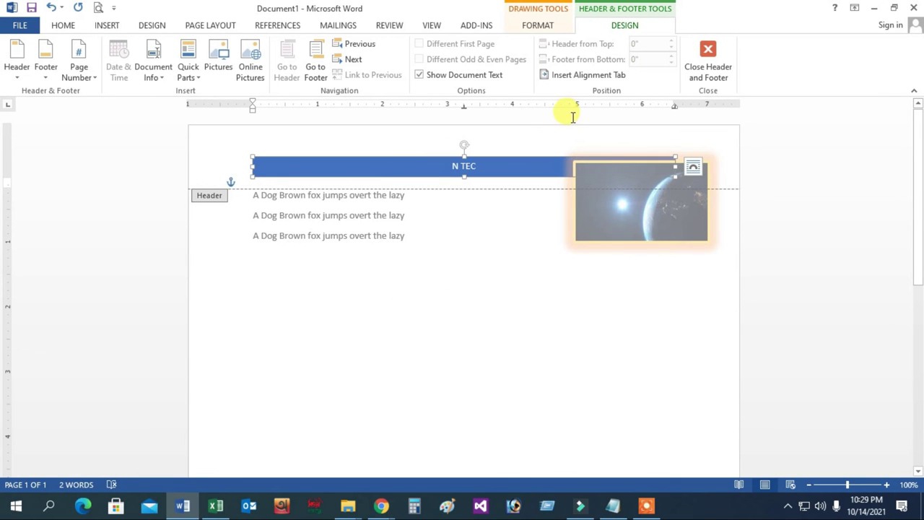
{"action": "left_click", "coordinate": [540, 26]}
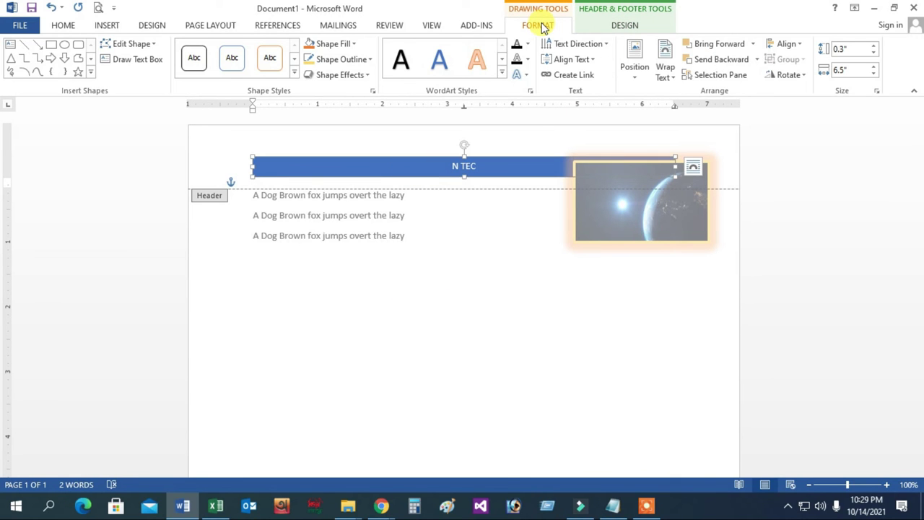
- Drag the blue bar's top-left point upward into a slanted wedge, then reopen the header
{"action": "left_click", "coordinate": [134, 46]}
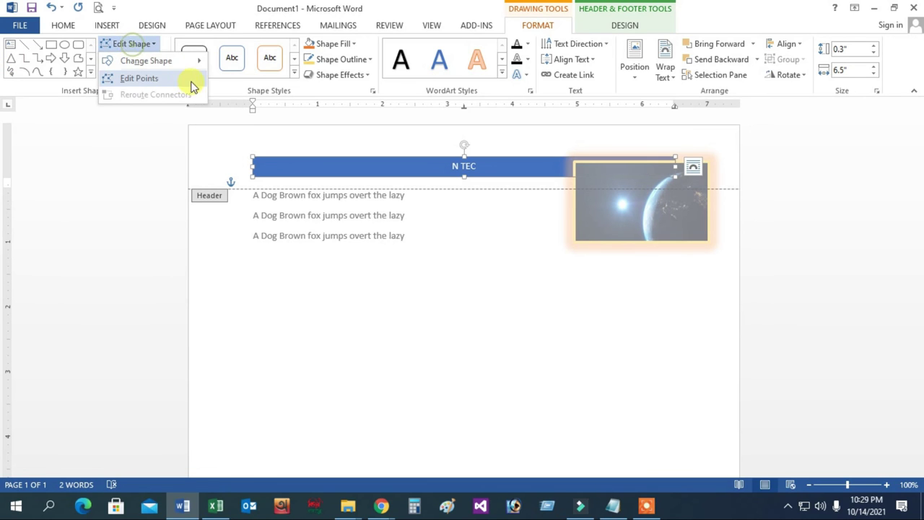
{"action": "left_click", "coordinate": [136, 75]}
{"action": "left_click_drag", "start_coordinate": [253, 157], "coordinate": [246, 135]}
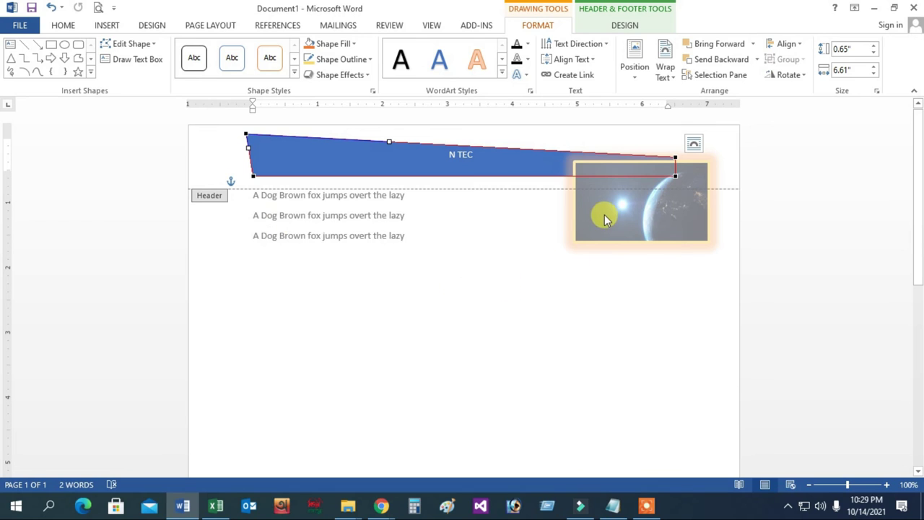
{"action": "double_click", "coordinate": [467, 285]}
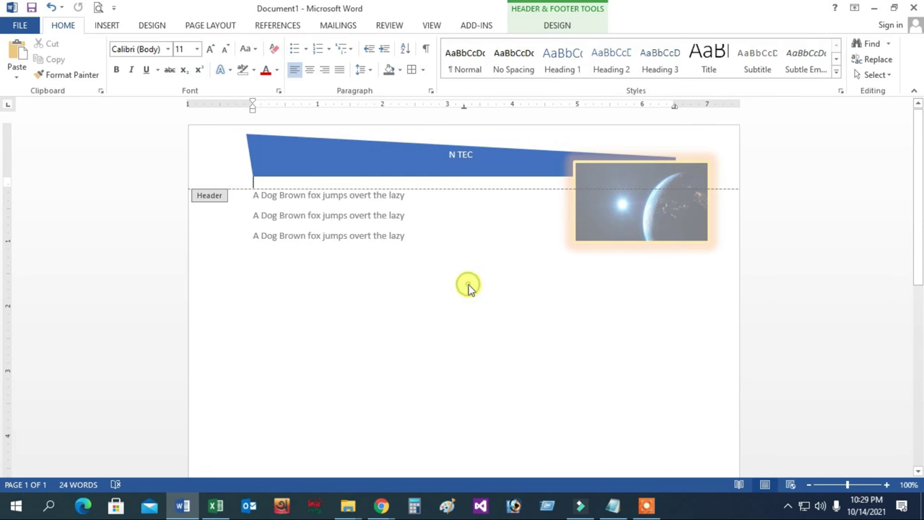
{"action": "double_click", "coordinate": [275, 145]}
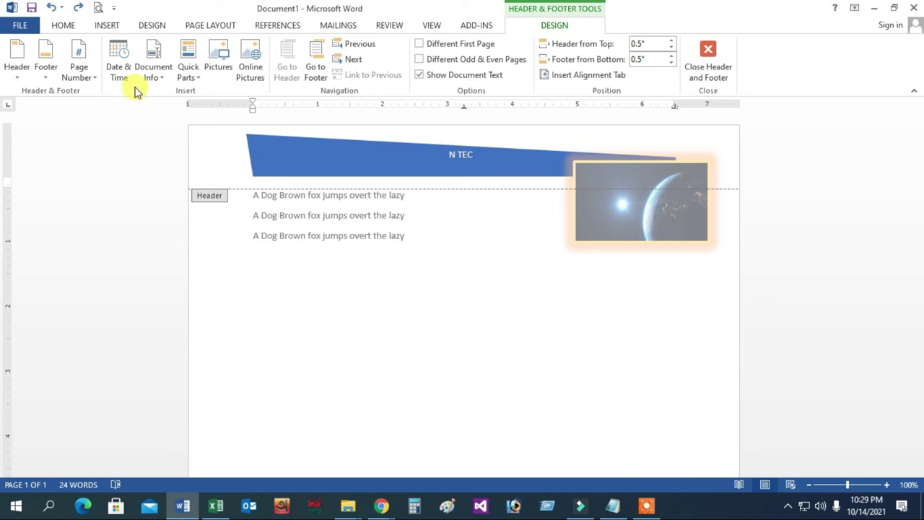
{"action": "left_click", "coordinate": [19, 82]}
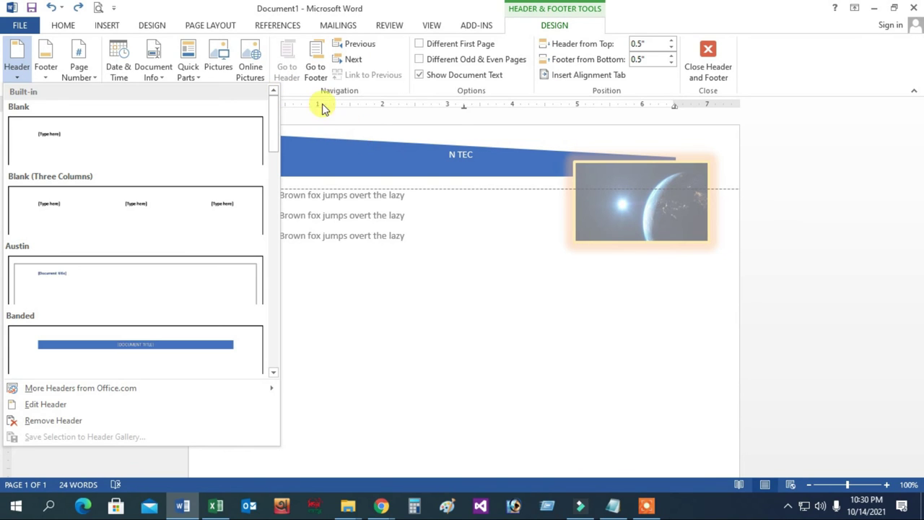
- Add a Plain Number 2 page number centred at the top and close the header
{"action": "left_click", "coordinate": [441, 248]}
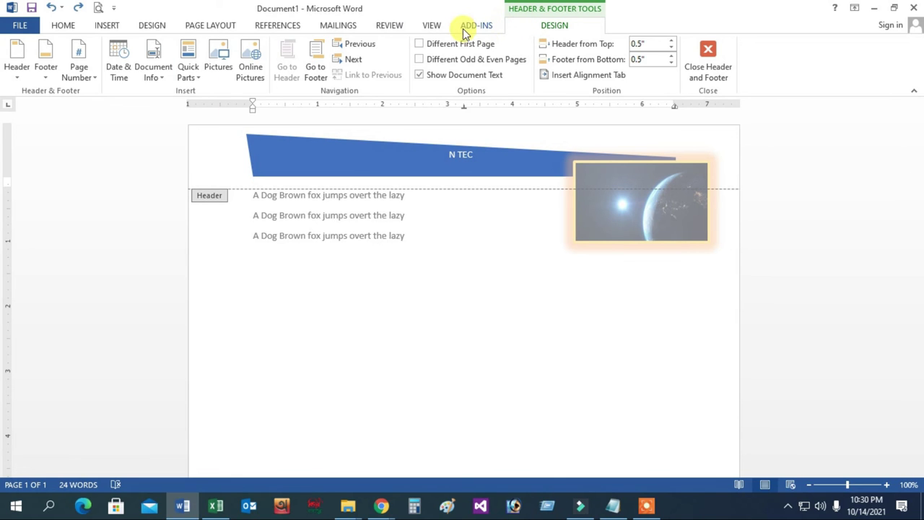
{"action": "left_click", "coordinate": [106, 26]}
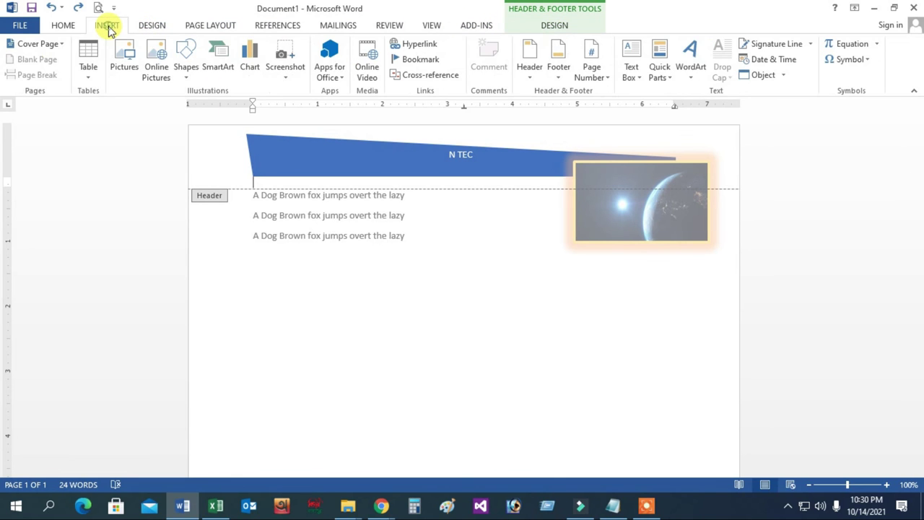
{"action": "double_click", "coordinate": [343, 305]}
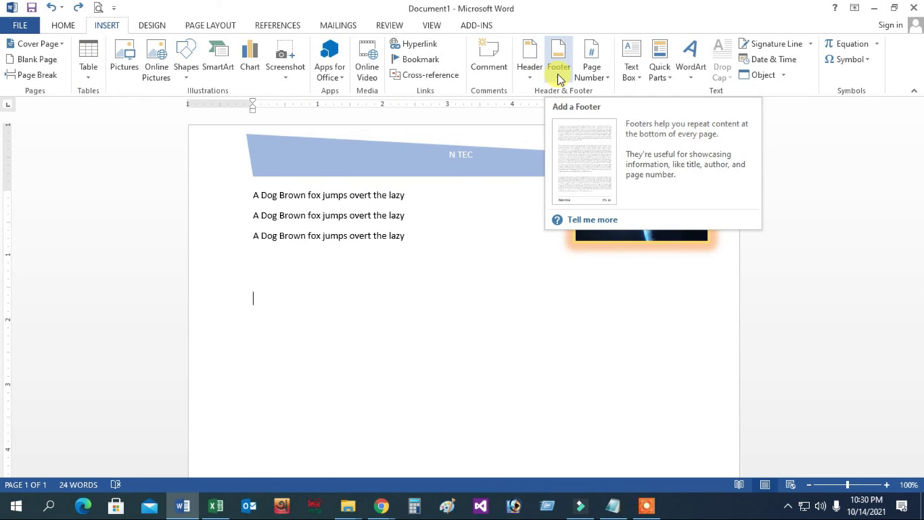
{"action": "left_click", "coordinate": [594, 80]}
{"action": "mouse_move", "coordinate": [602, 91]}
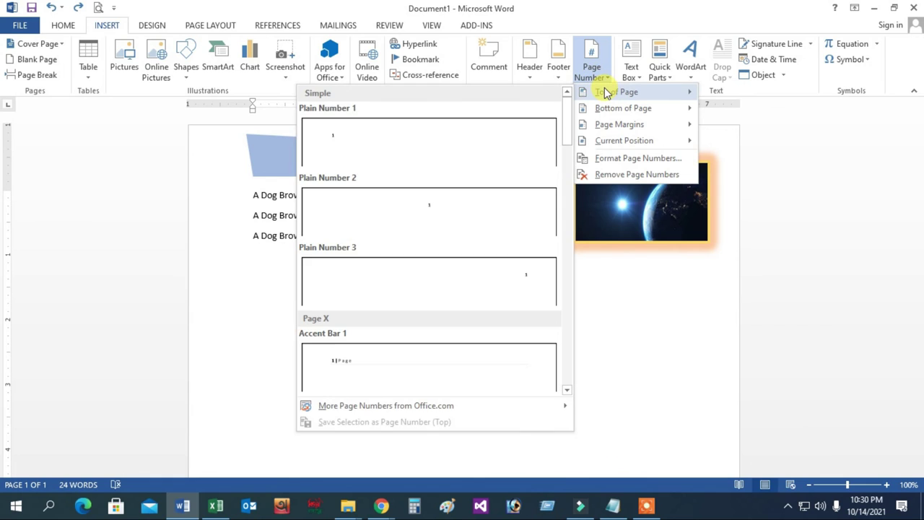
{"action": "left_click", "coordinate": [427, 217]}
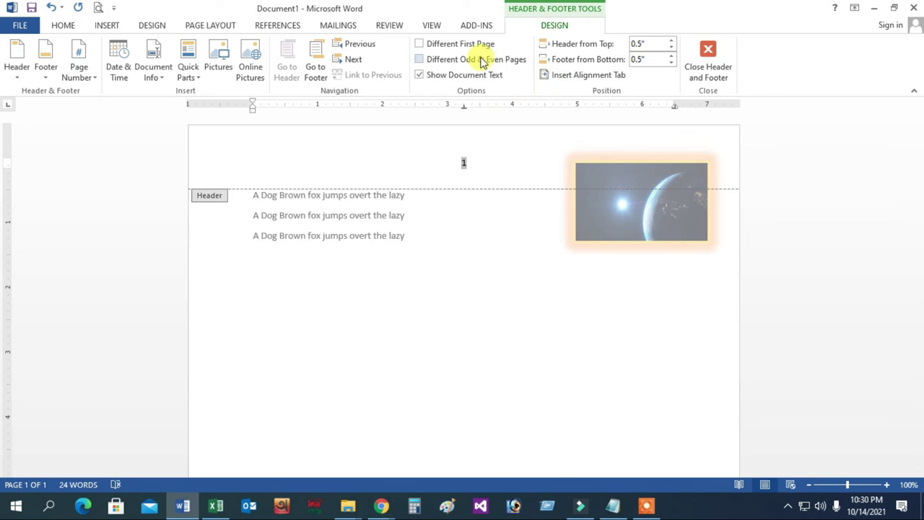
{"action": "left_click", "coordinate": [693, 72]}
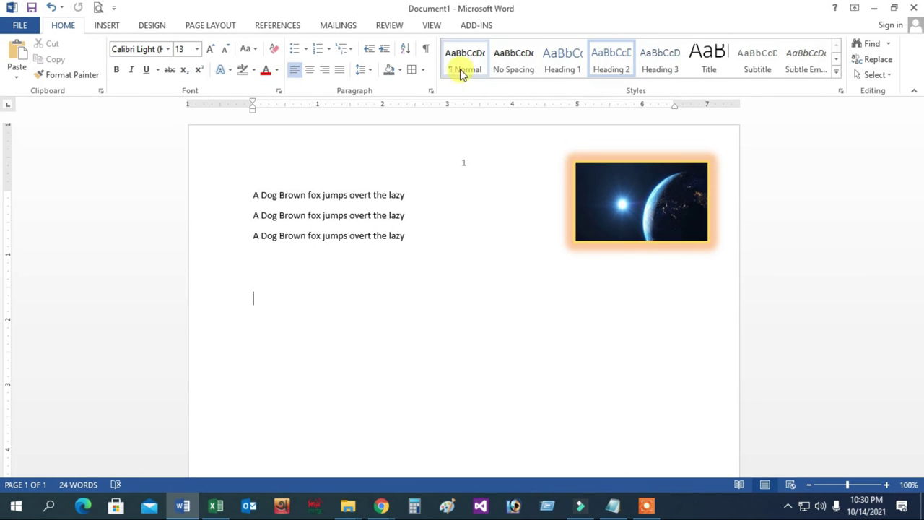
- Add a comment reading 'Dhaka' and return to the document body
{"action": "left_click", "coordinate": [106, 25]}
{"action": "type", "text": "Dhaka"}
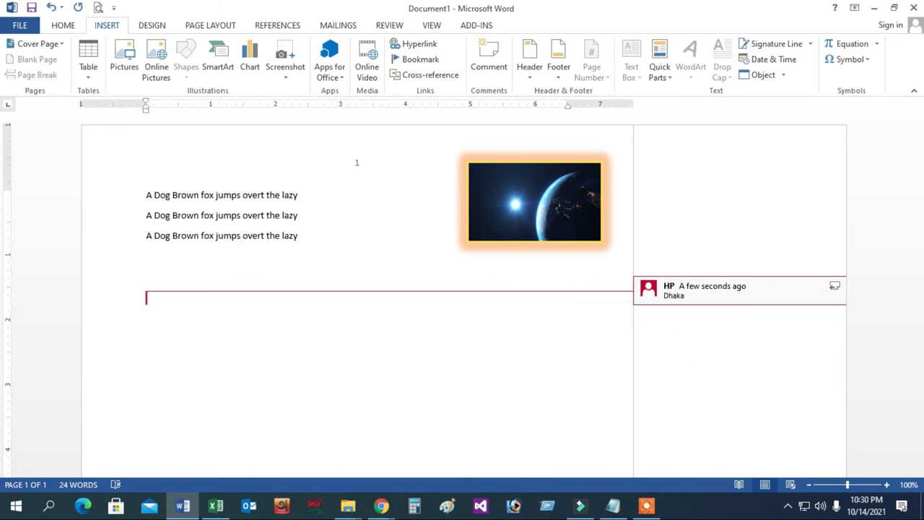
{"action": "left_click", "coordinate": [570, 289]}
{"action": "left_click", "coordinate": [668, 289]}
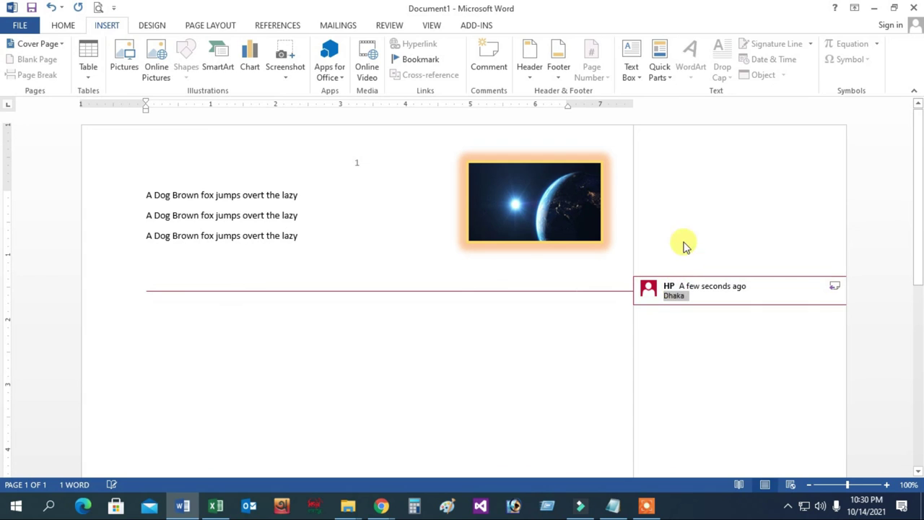
{"action": "left_click", "coordinate": [145, 294]}
{"action": "left_click", "coordinate": [693, 290]}
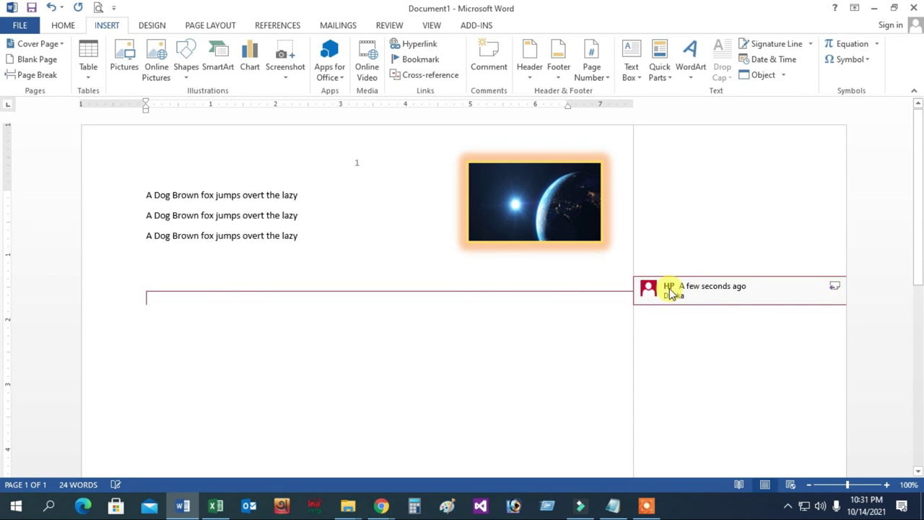
{"action": "left_click", "coordinate": [212, 337]}
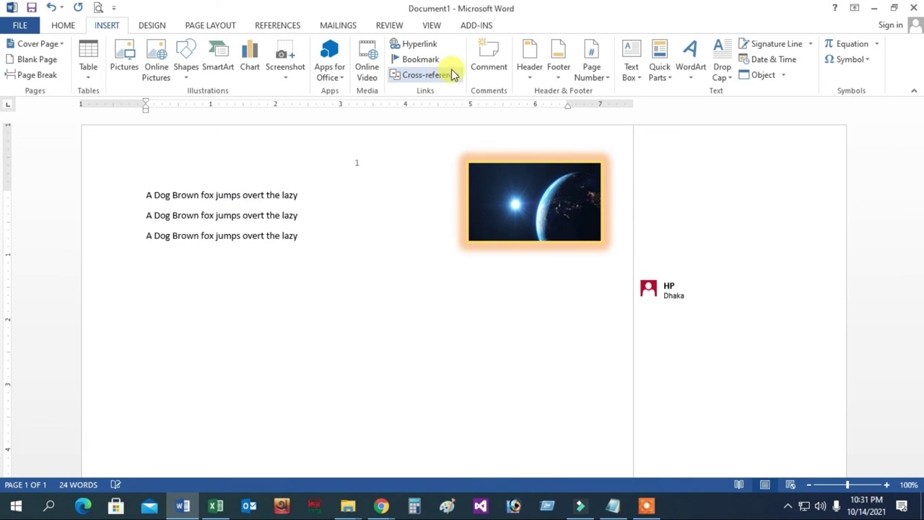
- Add a comment reading 'Sylhet' at the first line's opening word and select its text
{"action": "left_click", "coordinate": [478, 67]}
{"action": "left_click", "coordinate": [696, 207]}
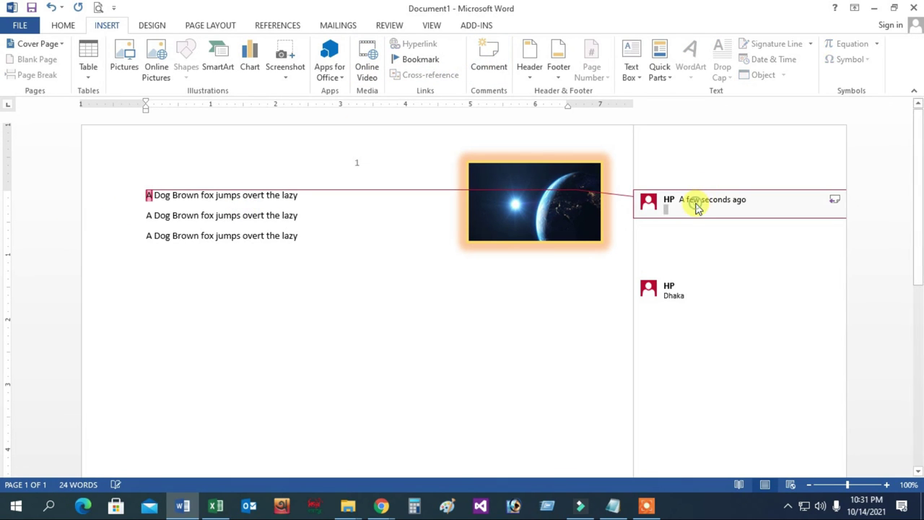
{"action": "type", "text": "Sylhet"}
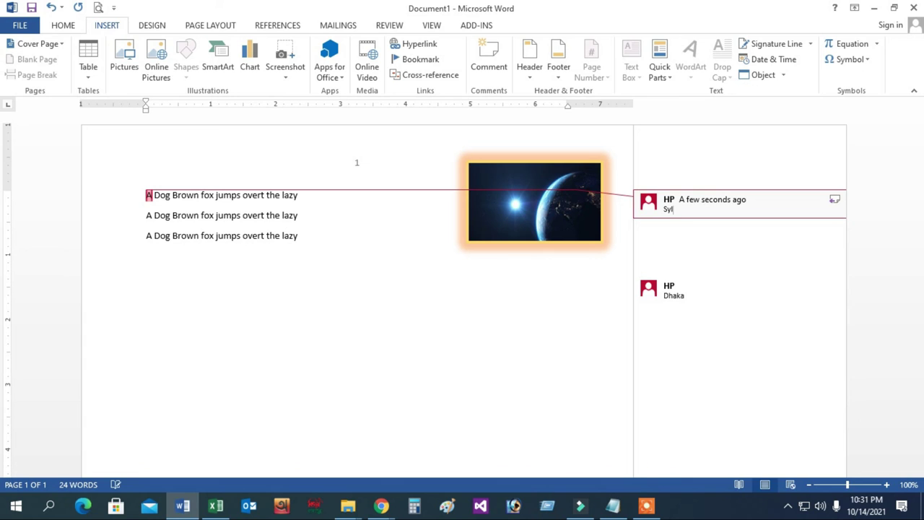
{"action": "left_click", "coordinate": [744, 282]}
{"action": "left_click", "coordinate": [436, 334]}
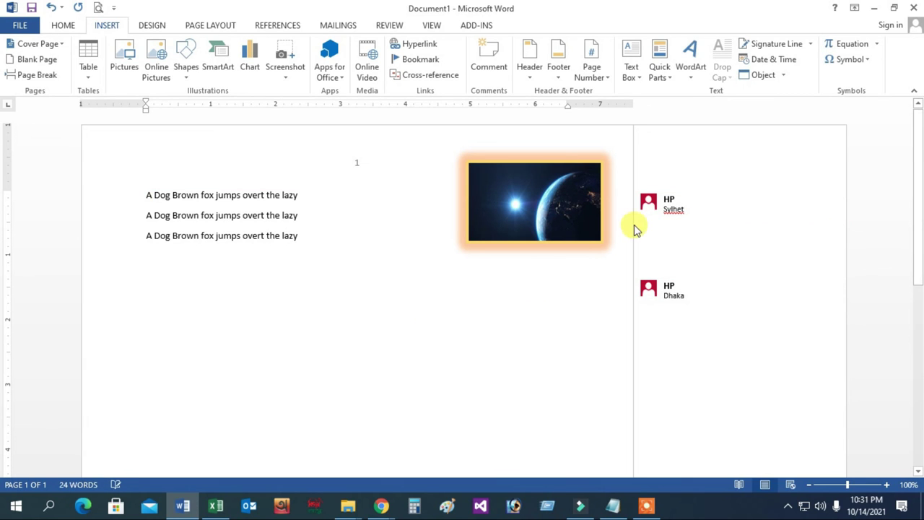
{"action": "left_click", "coordinate": [652, 200]}
{"action": "key", "text": "ctrl+a"}
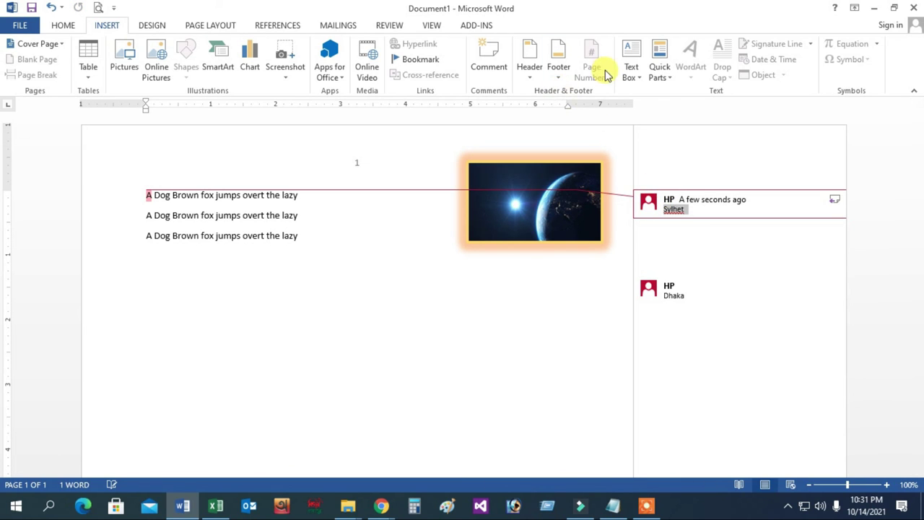
- Insert a Simple Text Box below the three lines and type 'gfgf' into it
{"action": "left_click", "coordinate": [633, 72]}
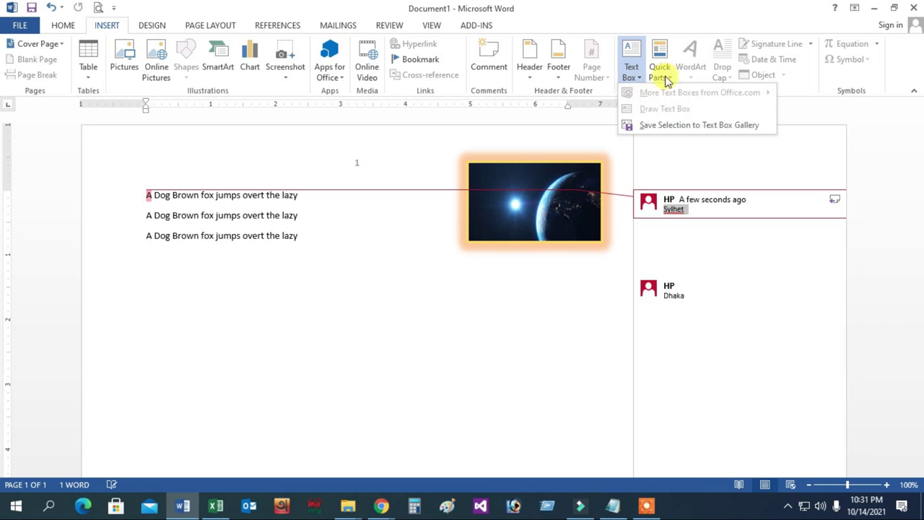
{"action": "left_click", "coordinate": [662, 73]}
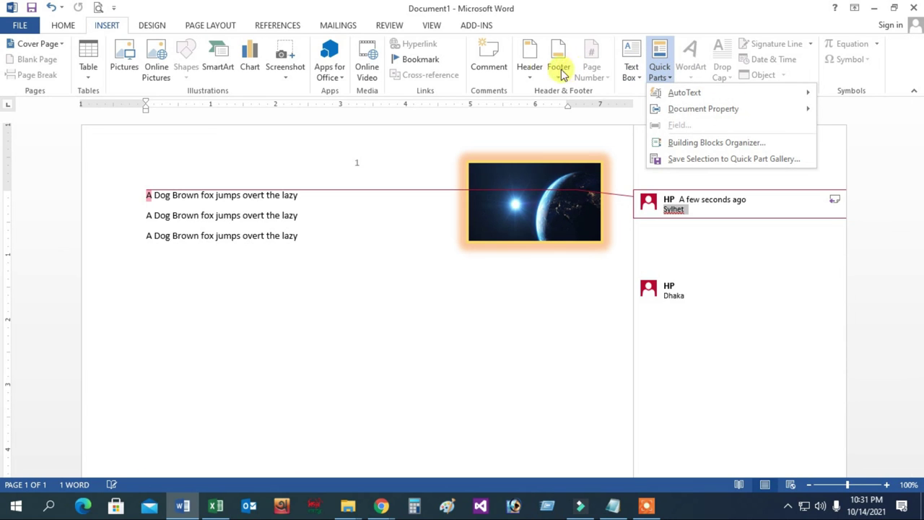
{"action": "left_click", "coordinate": [389, 266]}
{"action": "left_click", "coordinate": [370, 309]}
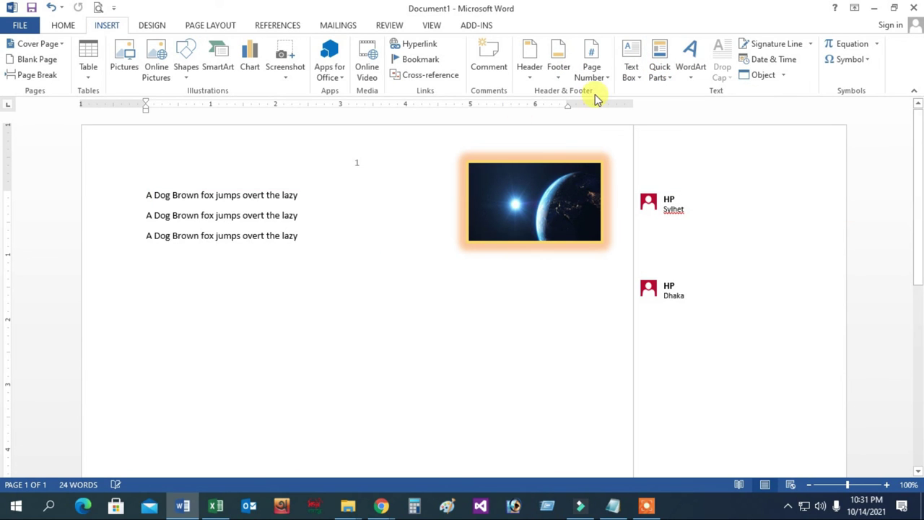
{"action": "left_click", "coordinate": [631, 73]}
{"action": "left_click", "coordinate": [648, 163]}
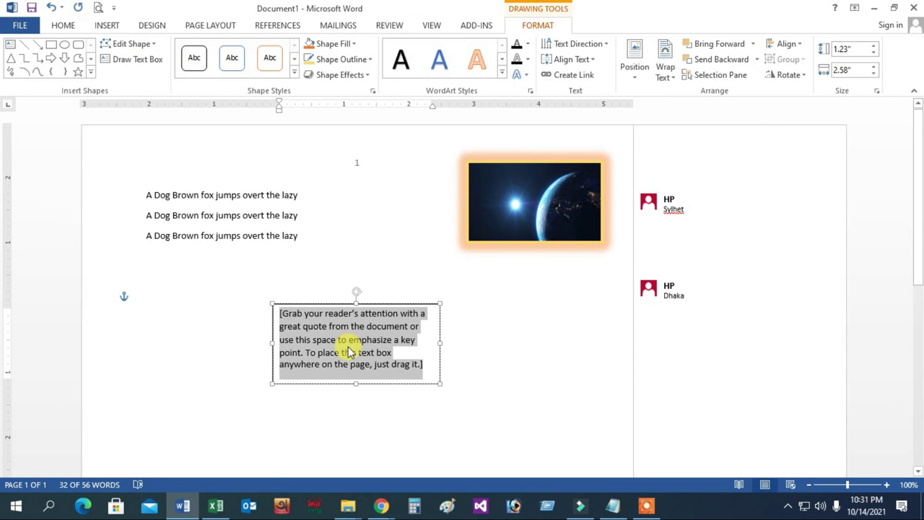
{"action": "type", "text": "gfgf"}
{"action": "left_click", "coordinate": [466, 374]}
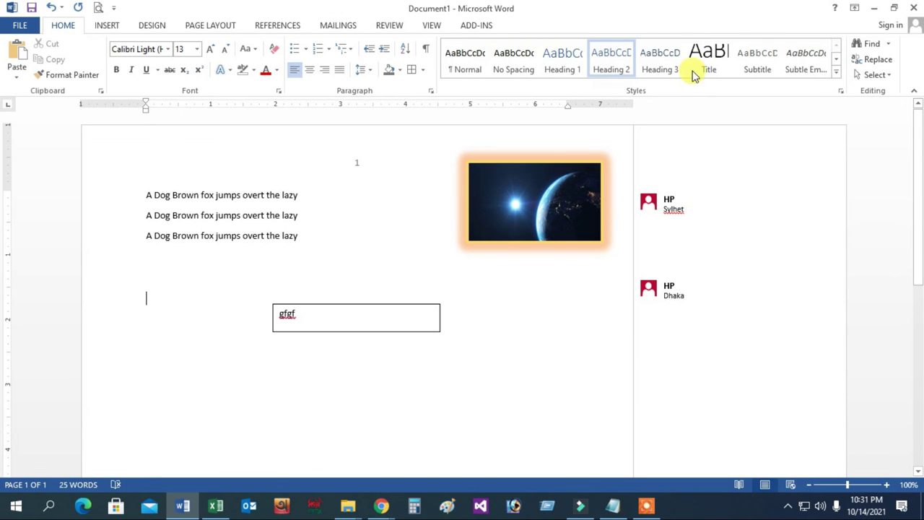
{"action": "left_click", "coordinate": [108, 26]}
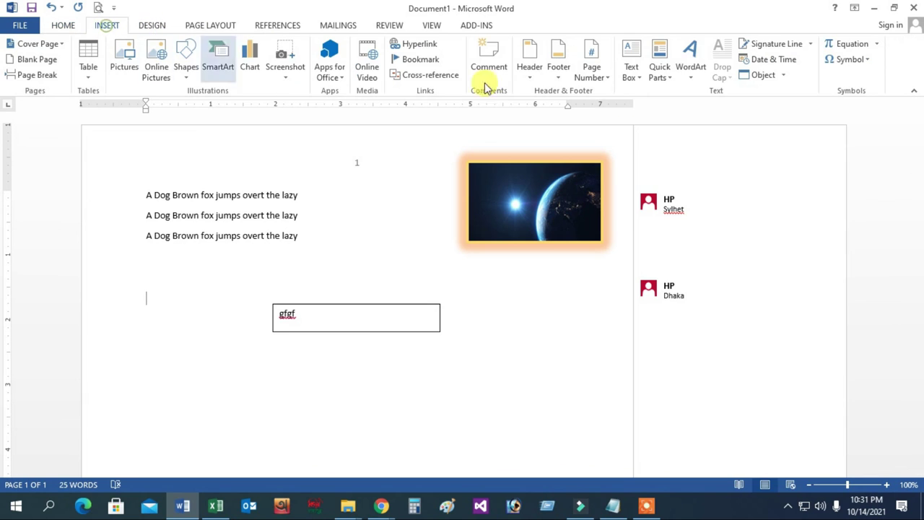
- Insert WordArt in the first style and move it below the 'gfgf' text box
{"action": "left_click", "coordinate": [689, 82]}
{"action": "left_click", "coordinate": [693, 106]}
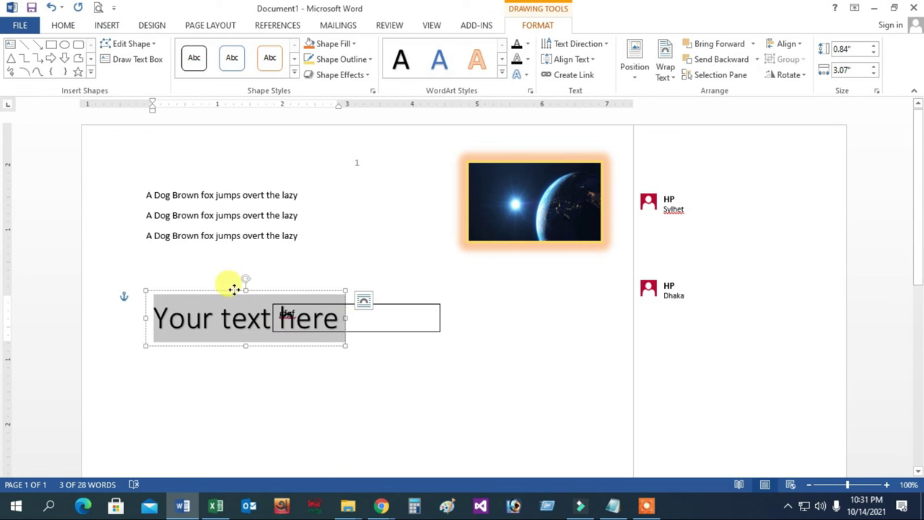
{"action": "left_click_drag", "start_coordinate": [234, 288], "coordinate": [348, 363]}
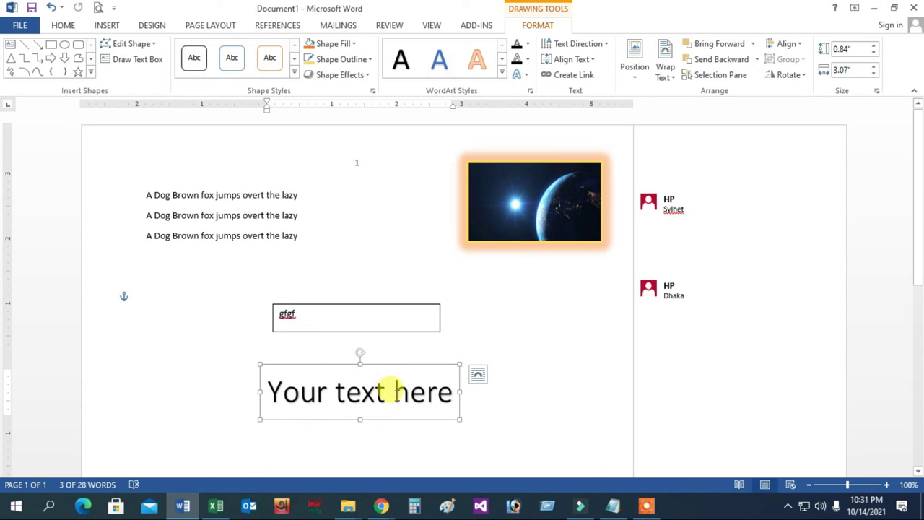
{"action": "left_click", "coordinate": [421, 390]}
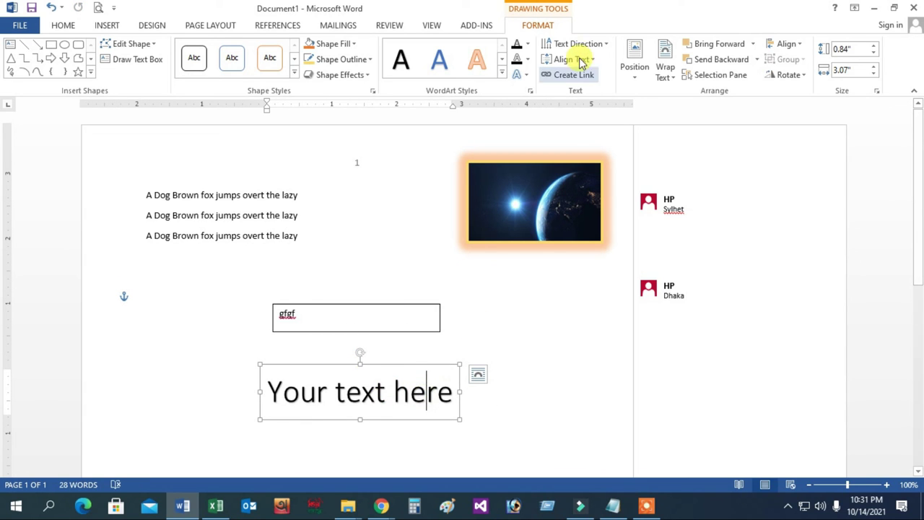
- Apply a grey WordArt style to the 'Your text here' text
{"action": "left_click", "coordinate": [502, 73]}
{"action": "left_click", "coordinate": [440, 136]}
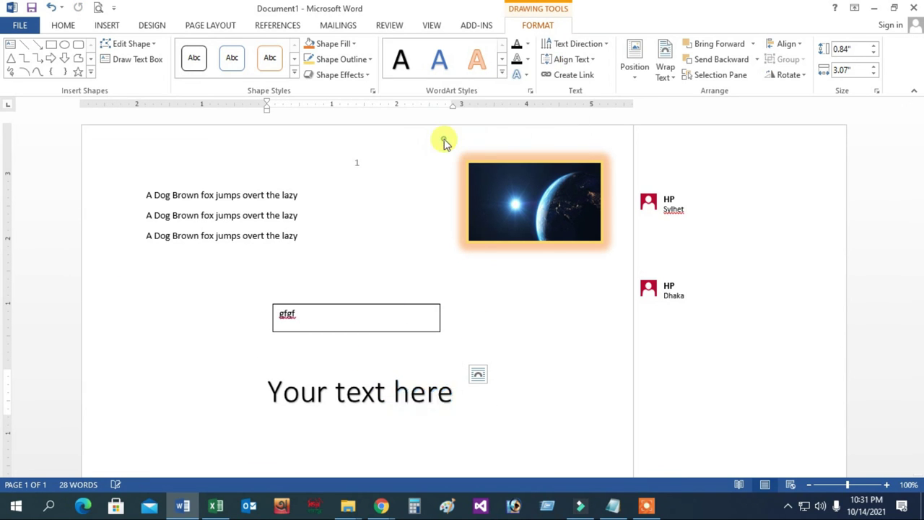
{"action": "left_click", "coordinate": [470, 405]}
{"action": "left_click", "coordinate": [426, 392]}
{"action": "left_click_drag", "start_coordinate": [264, 392], "coordinate": [469, 393]}
{"action": "left_click", "coordinate": [502, 74]}
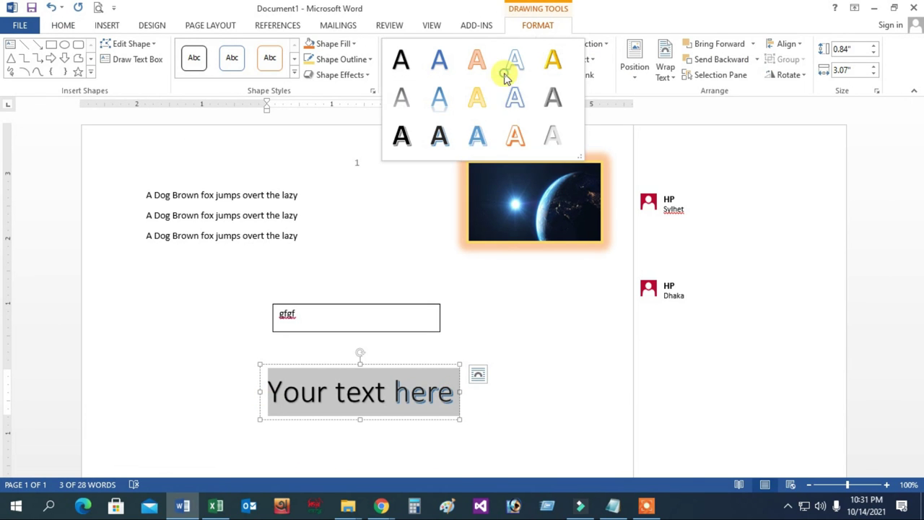
{"action": "left_click", "coordinate": [552, 97]}
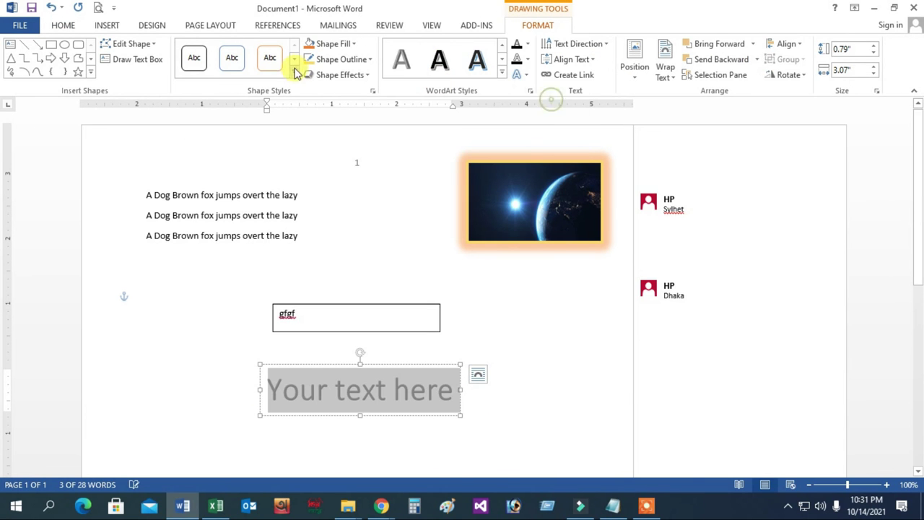
- Fill the WordArt box with red
{"action": "left_click", "coordinate": [352, 47]}
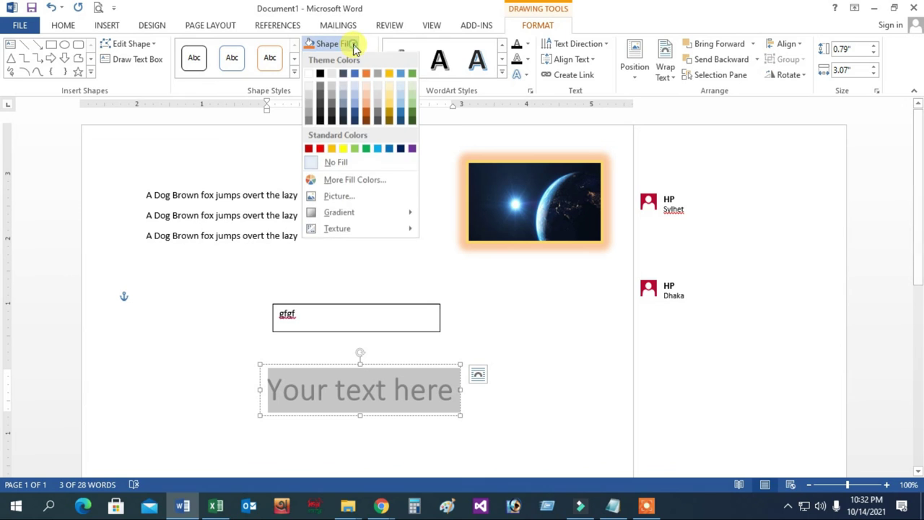
{"action": "left_click", "coordinate": [322, 147]}
{"action": "left_click", "coordinate": [497, 410]}
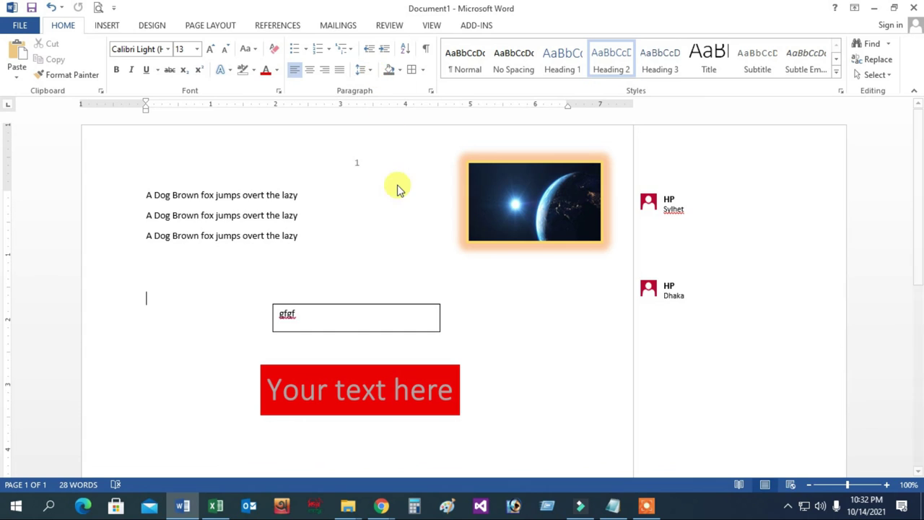
{"action": "scroll", "coordinate": [422, 287], "scroll_direction": "down", "scroll_amount": 4}
{"action": "scroll", "coordinate": [413, 303], "scroll_direction": "up", "scroll_amount": 5}
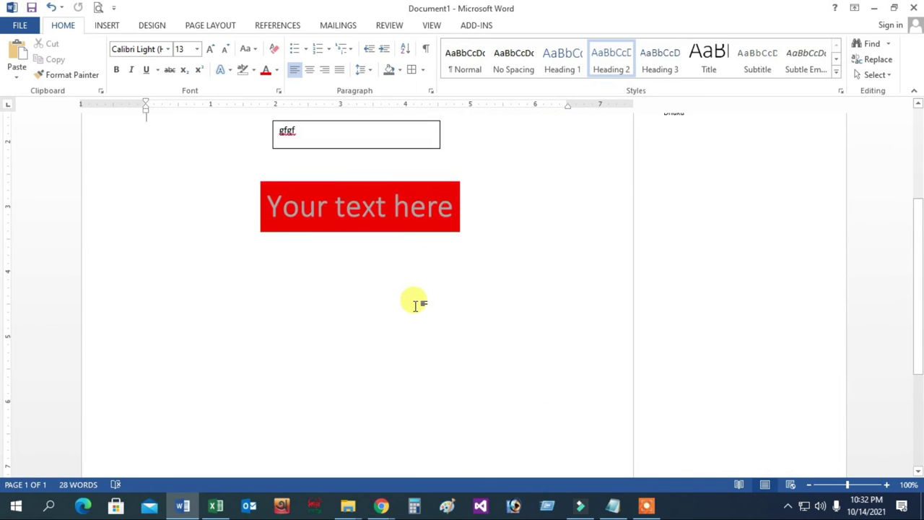